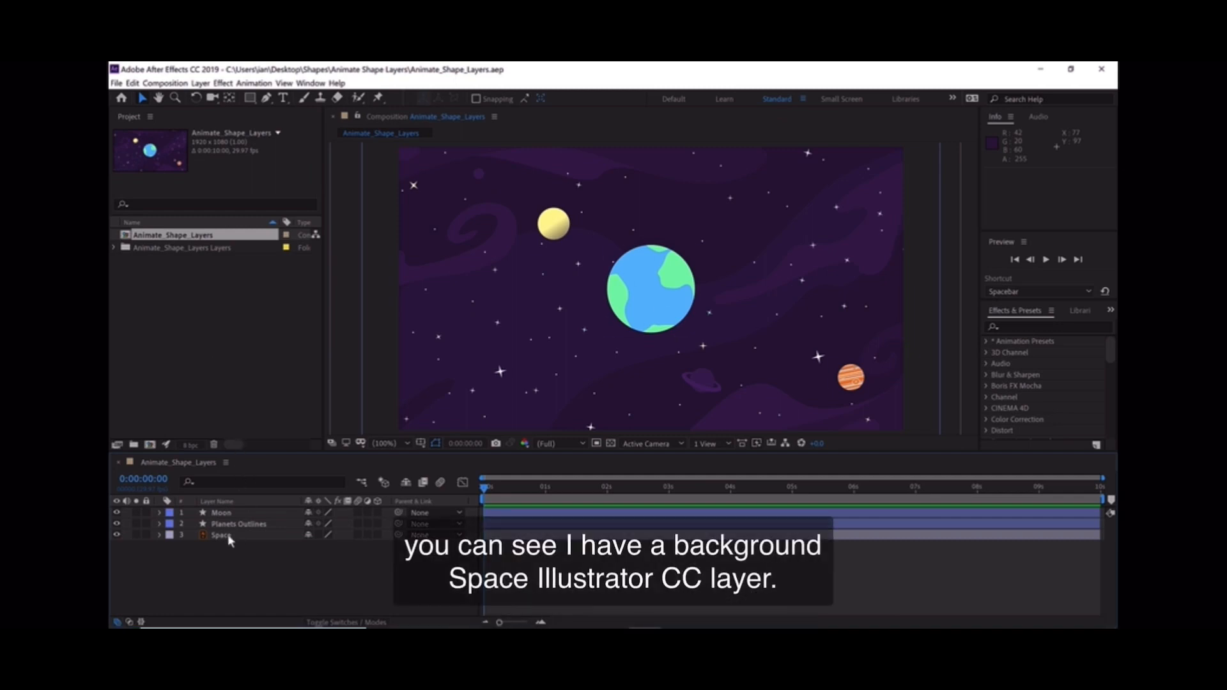
Step: Check what the Space and Planets Outlines layers contain, toggling the Planets Outlines layer's visibility off and back on
{"action": "left_click", "coordinate": [197, 535]}
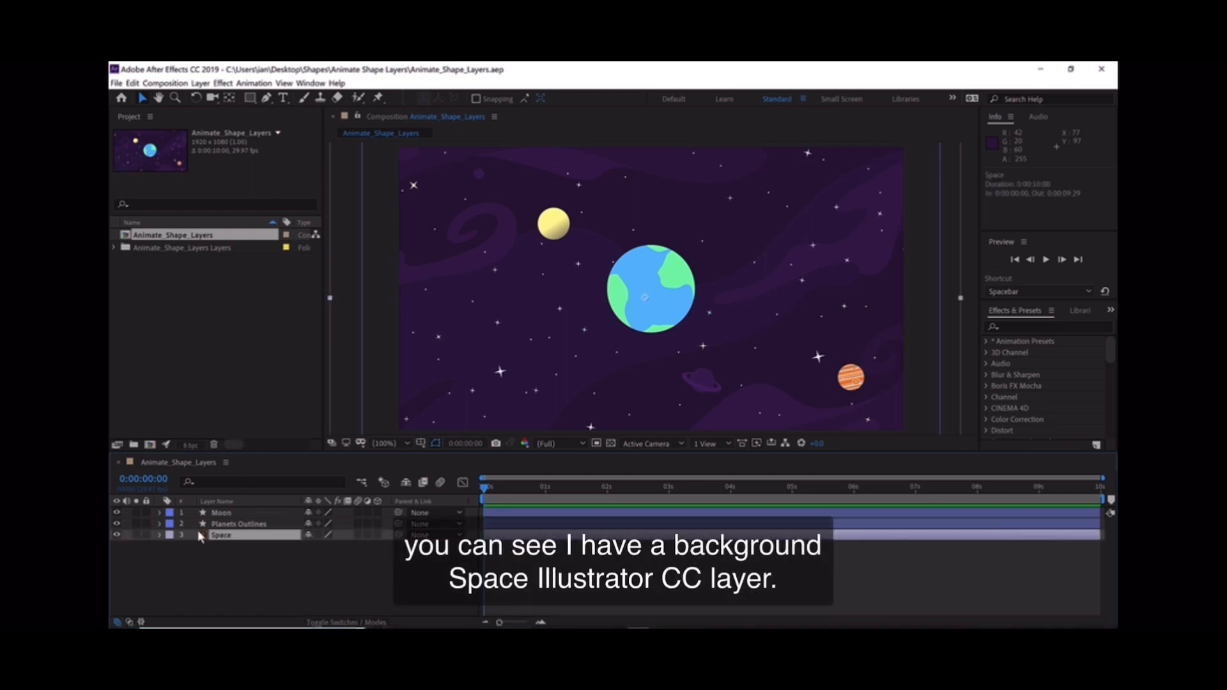
{"action": "left_click", "coordinate": [239, 524]}
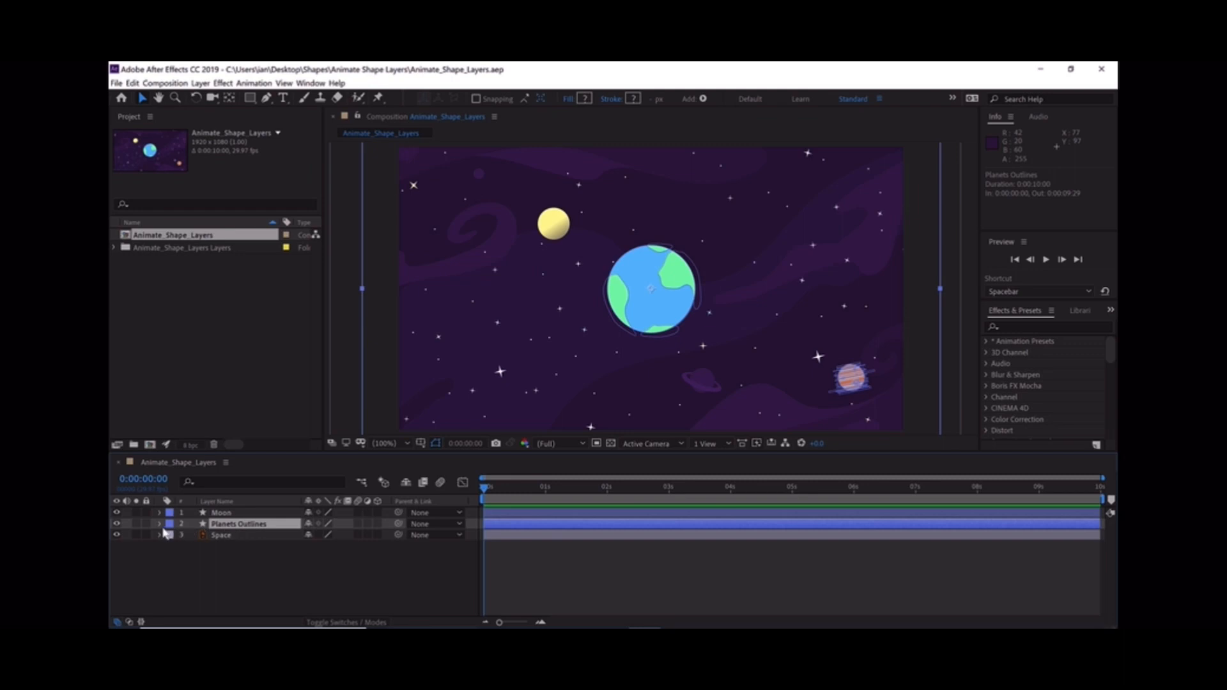
{"action": "left_click", "coordinate": [117, 524]}
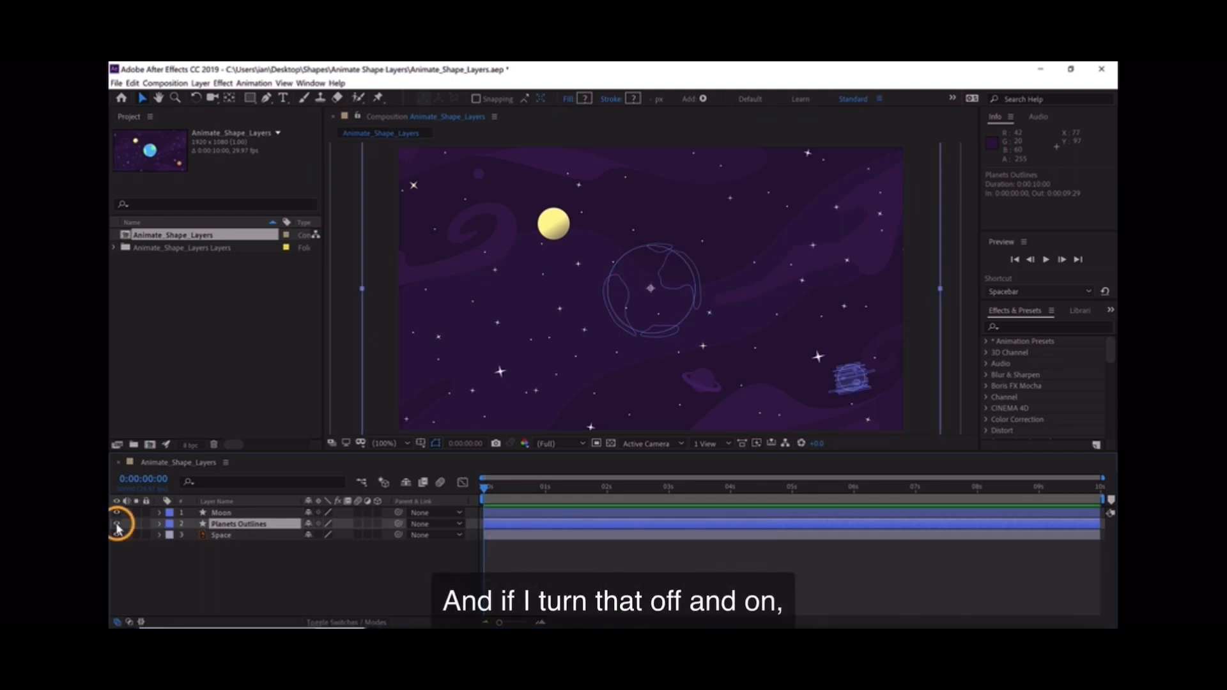
{"action": "left_click", "coordinate": [117, 524]}
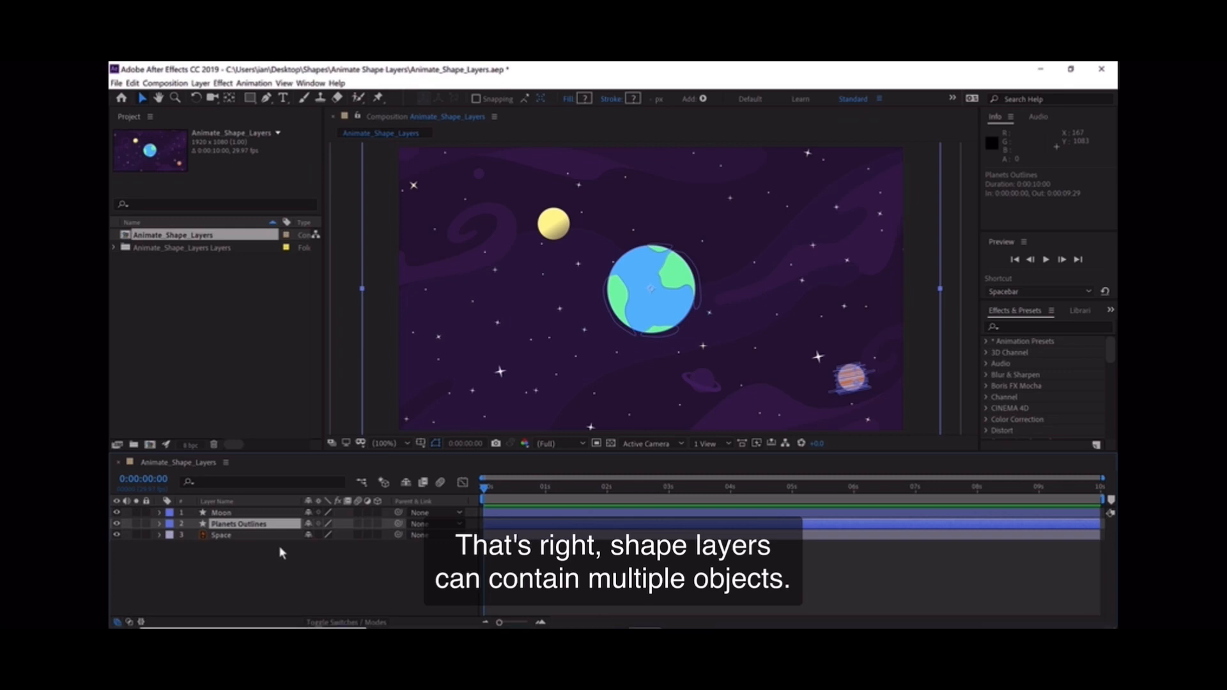
Step: Expand the Planets Outlines layer to examine its Planets group, Small Planet, Big Planet, group transform and layer transform properties
{"action": "left_click", "coordinate": [160, 523]}
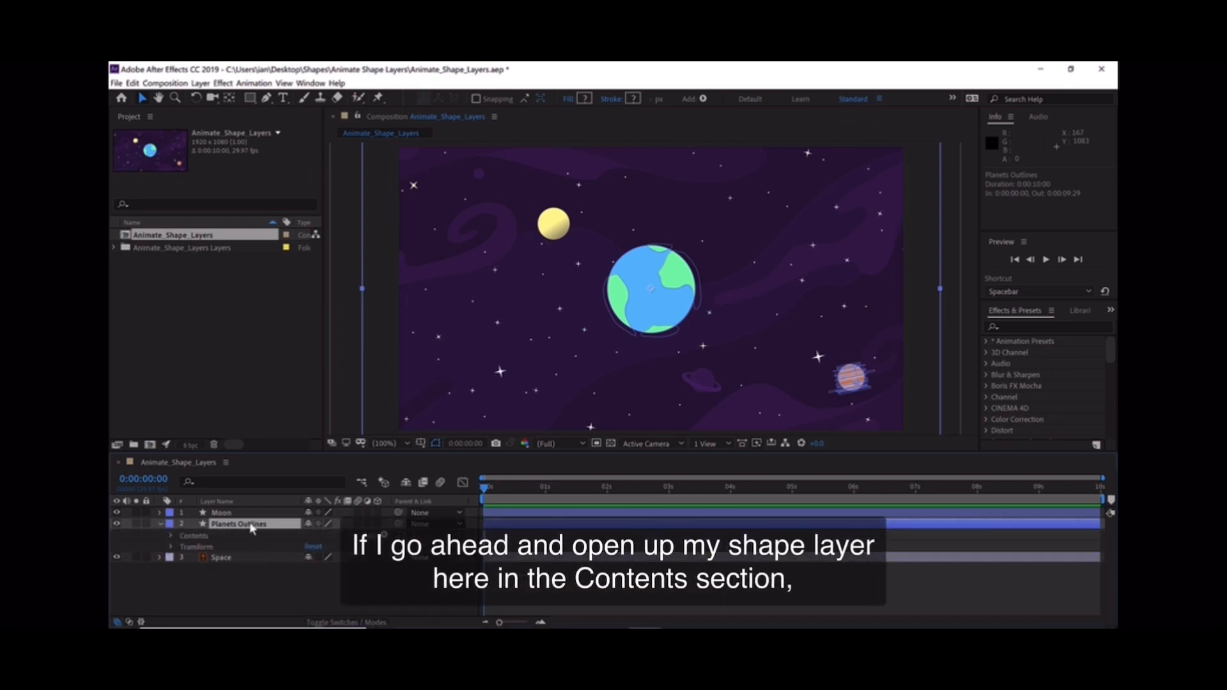
{"action": "left_click", "coordinate": [169, 536]}
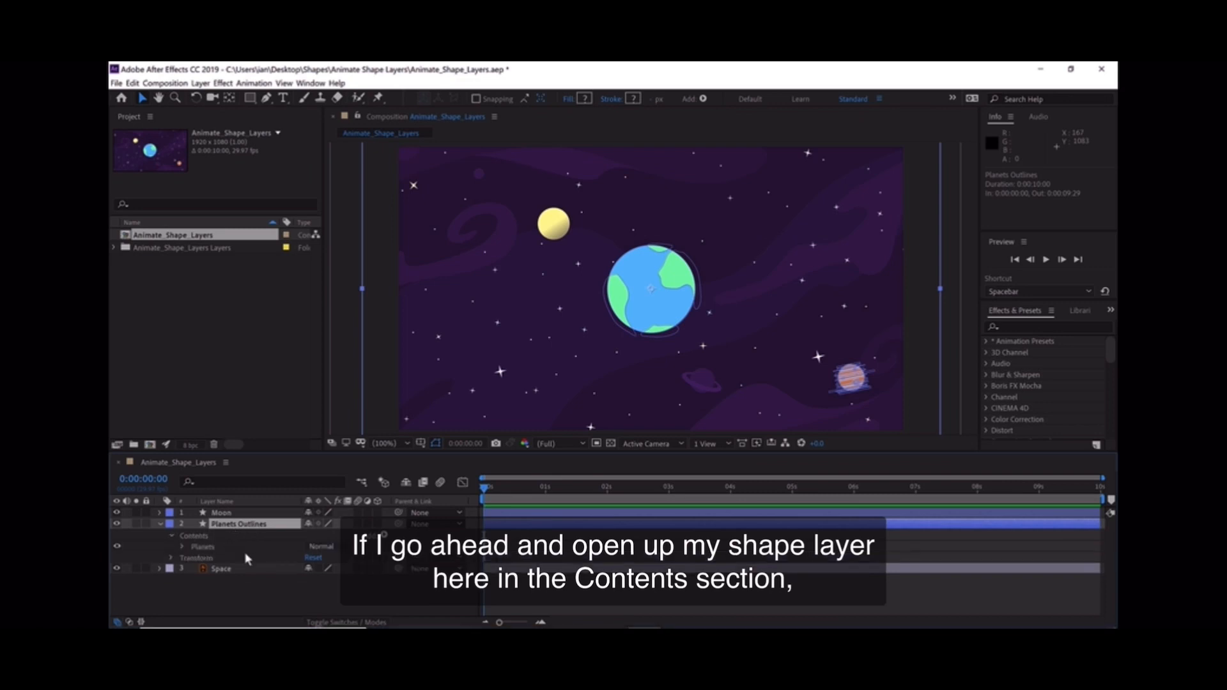
{"action": "left_click", "coordinate": [183, 548]}
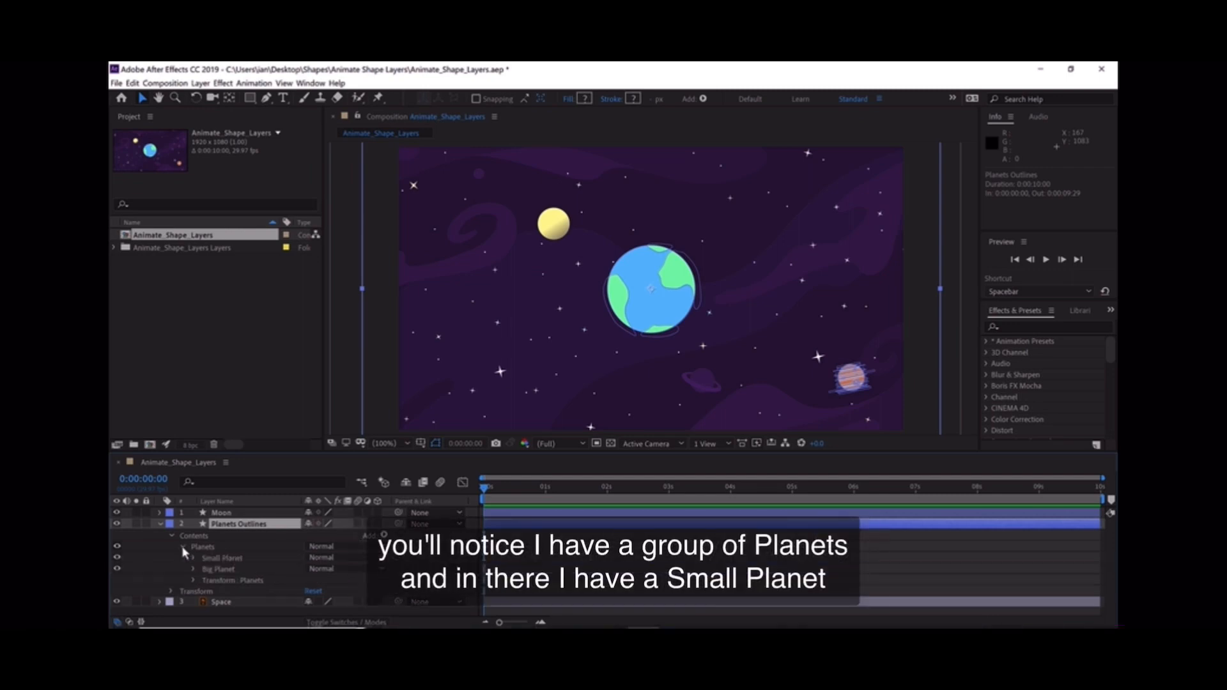
{"action": "left_click", "coordinate": [227, 560]}
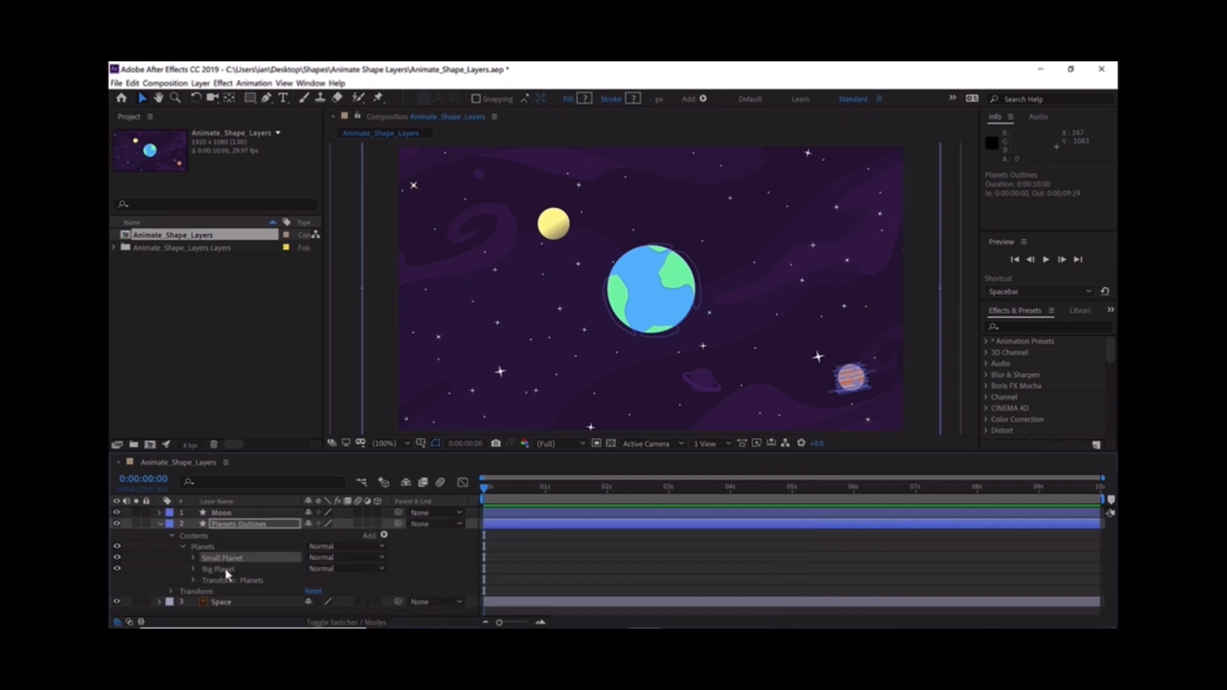
{"action": "left_click", "coordinate": [227, 569]}
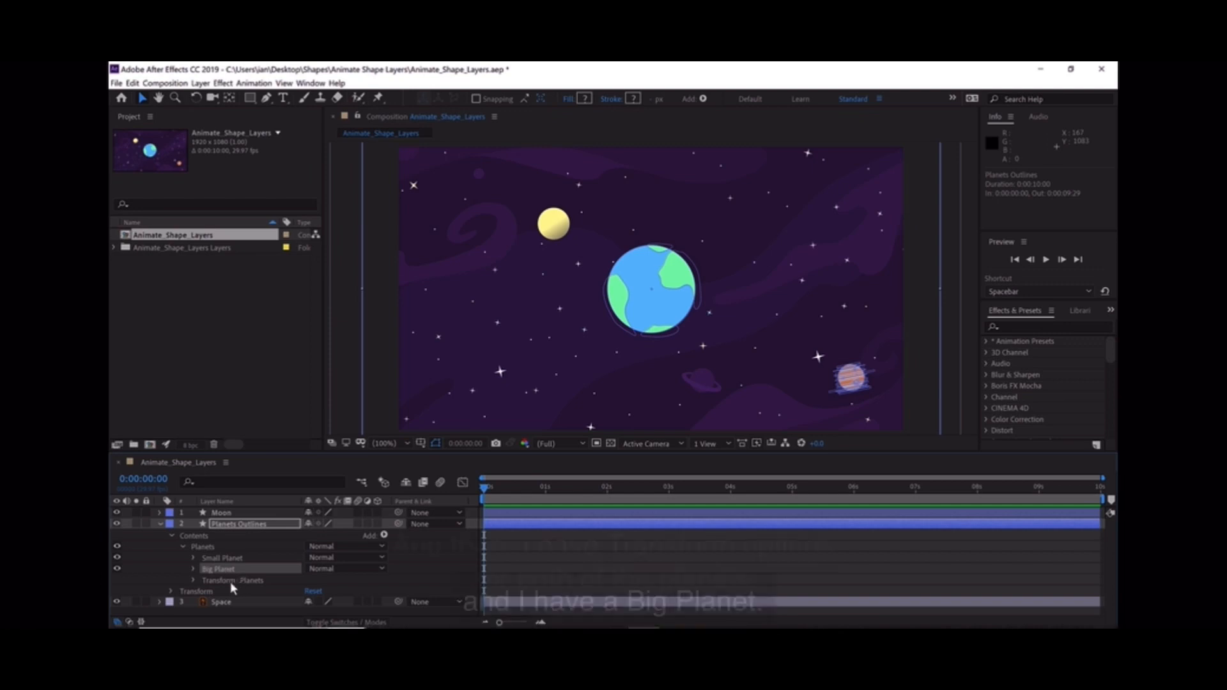
{"action": "left_click", "coordinate": [215, 581]}
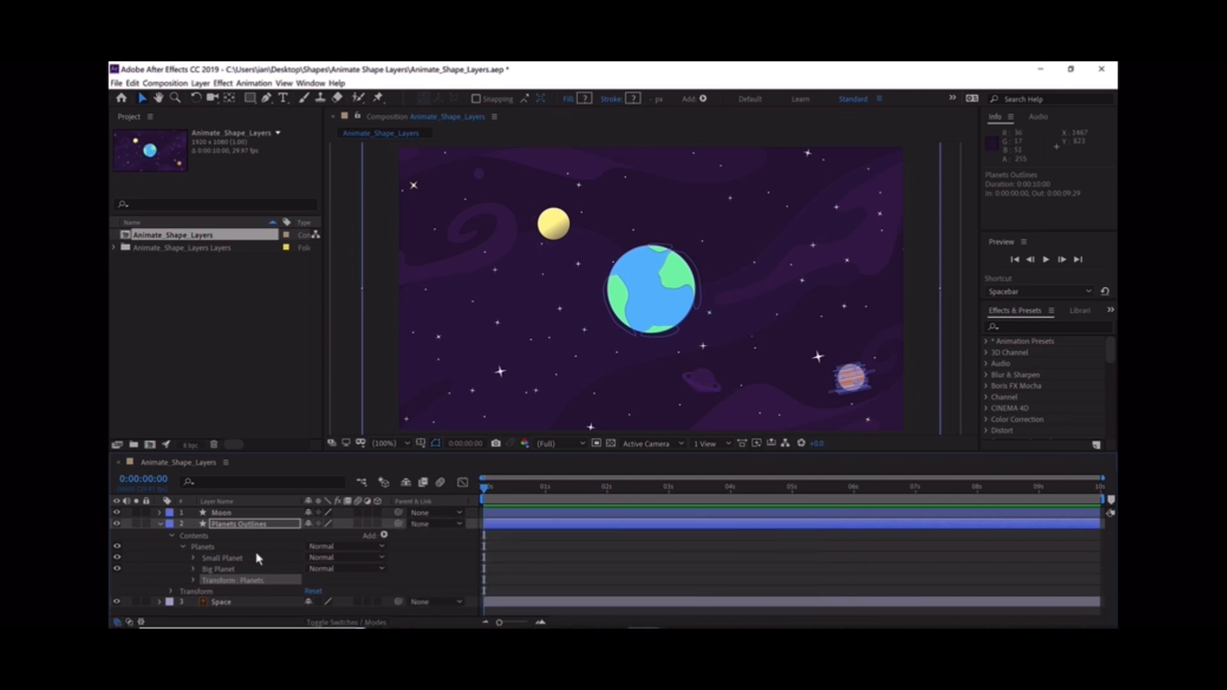
{"action": "left_click", "coordinate": [185, 591]}
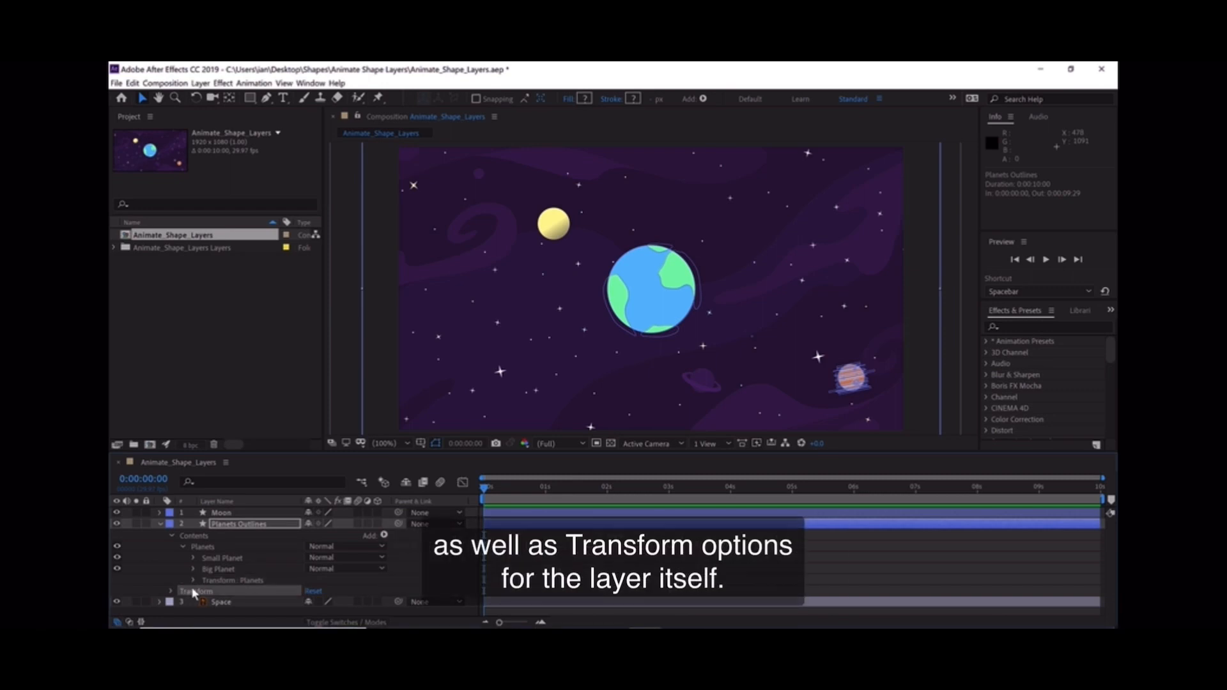
{"action": "left_click", "coordinate": [171, 591]}
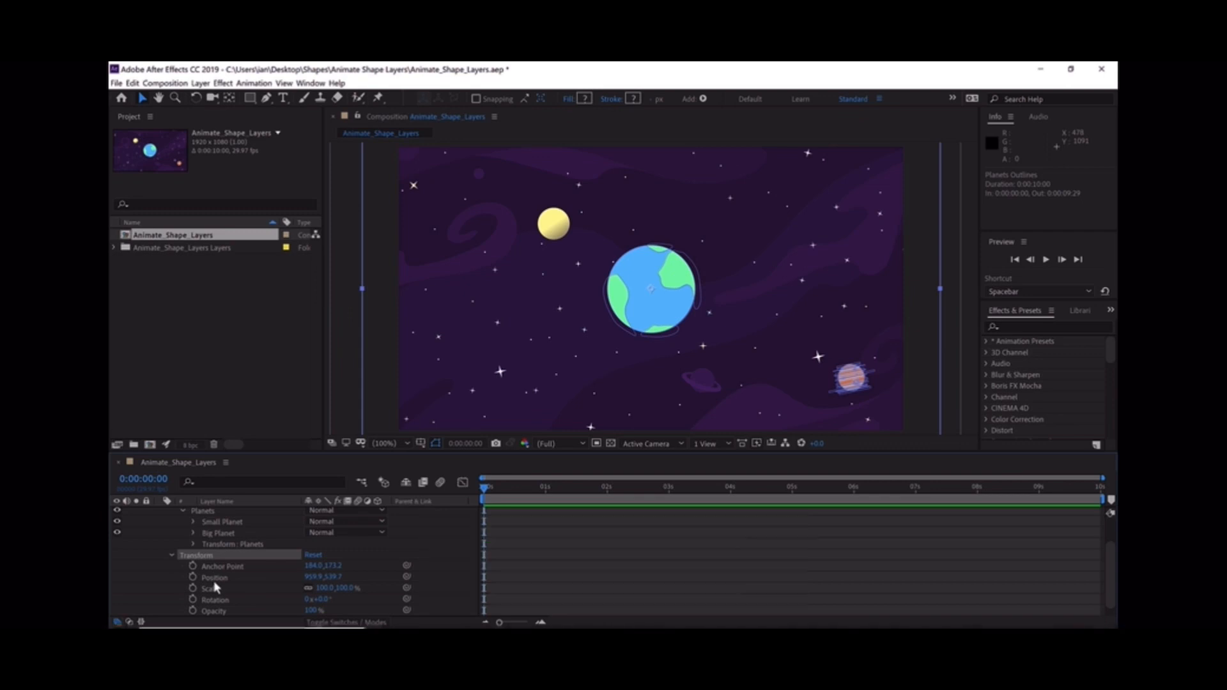
Step: Try rotating the Planets group to about -33° through its group transform, and undo the rotation
{"action": "left_click", "coordinate": [194, 544]}
{"action": "scroll", "coordinate": [224, 537], "scroll_direction": "down", "scroll_amount": 1}
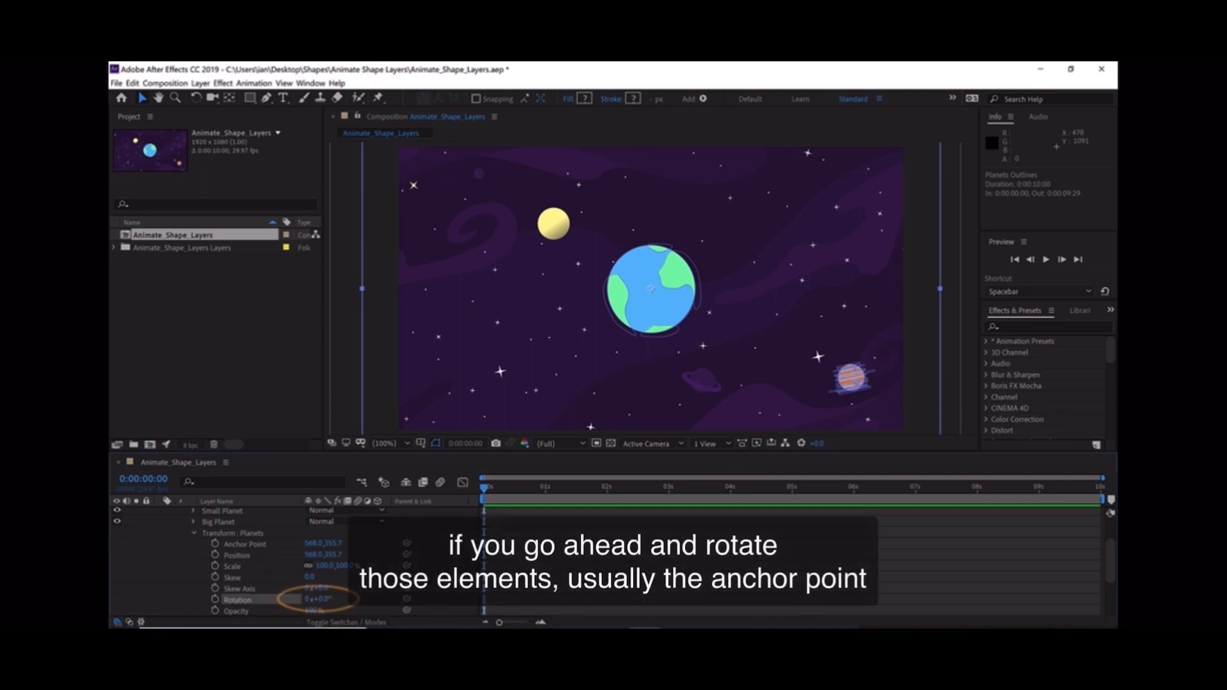
{"action": "mouse_move", "coordinate": [319, 601]}
{"action": "left_mouse_down"}
{"action": "mouse_move", "coordinate": [356, 601]}
{"action": "mouse_move", "coordinate": [300, 600]}
{"action": "left_mouse_up"}
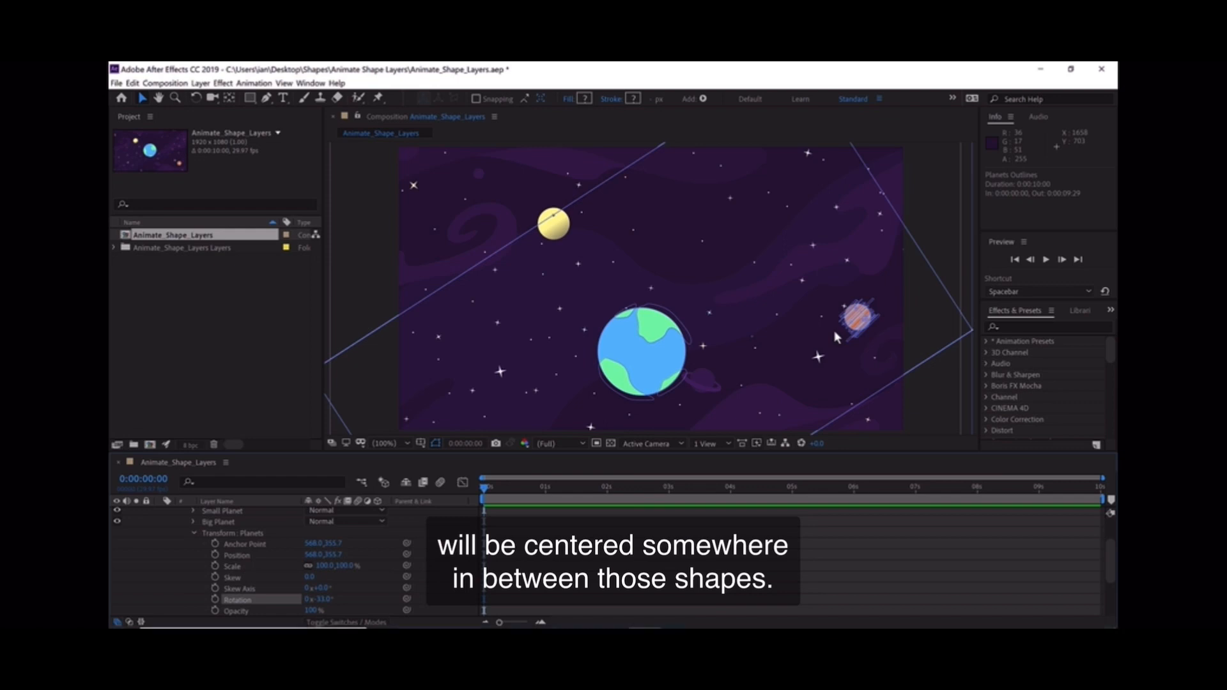
{"action": "key", "text": "ctrl+z"}
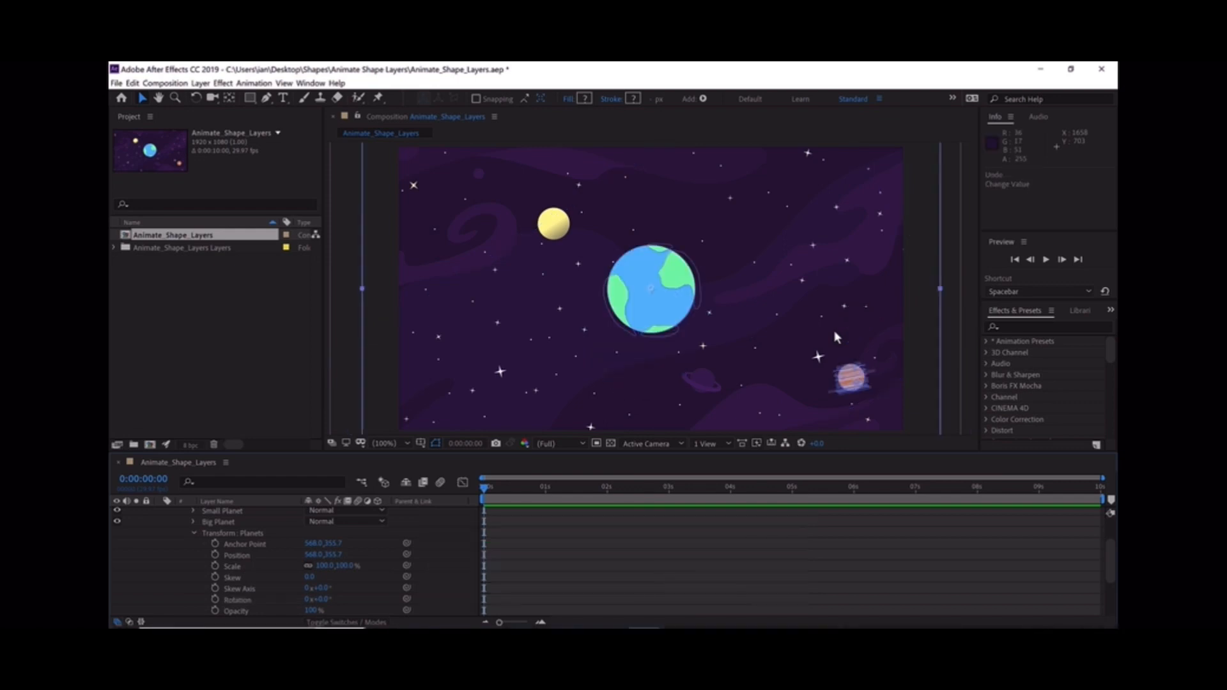
Step: Try rotating the whole Planets Outlines layer to about -3° through its layer transform, and undo the rotation
{"action": "left_click", "coordinate": [174, 558]}
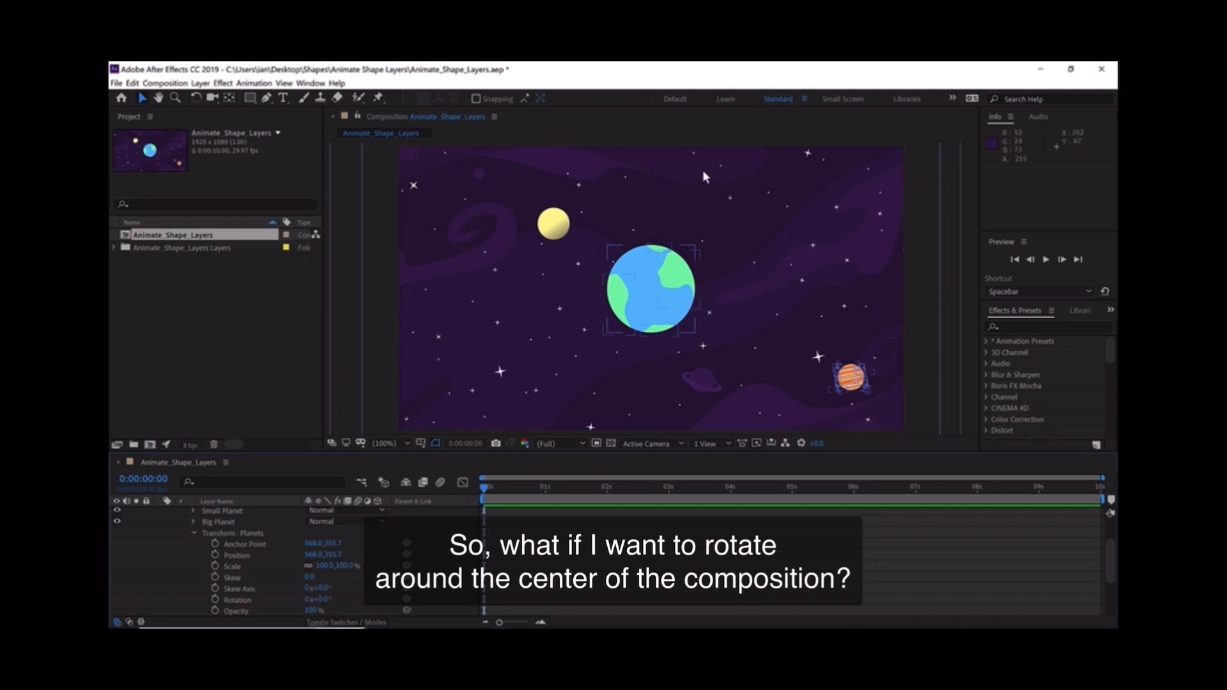
{"action": "left_click", "coordinate": [365, 446]}
{"action": "left_click", "coordinate": [194, 583]}
{"action": "left_click", "coordinate": [193, 534]}
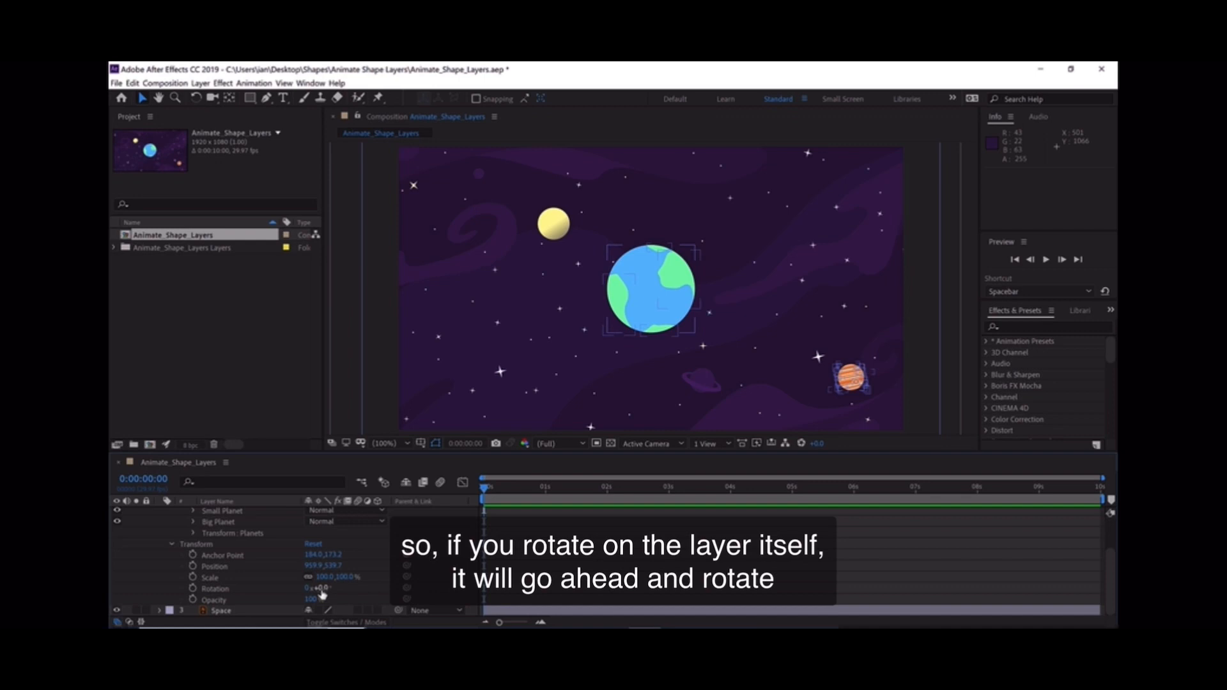
{"action": "left_click", "coordinate": [214, 546]}
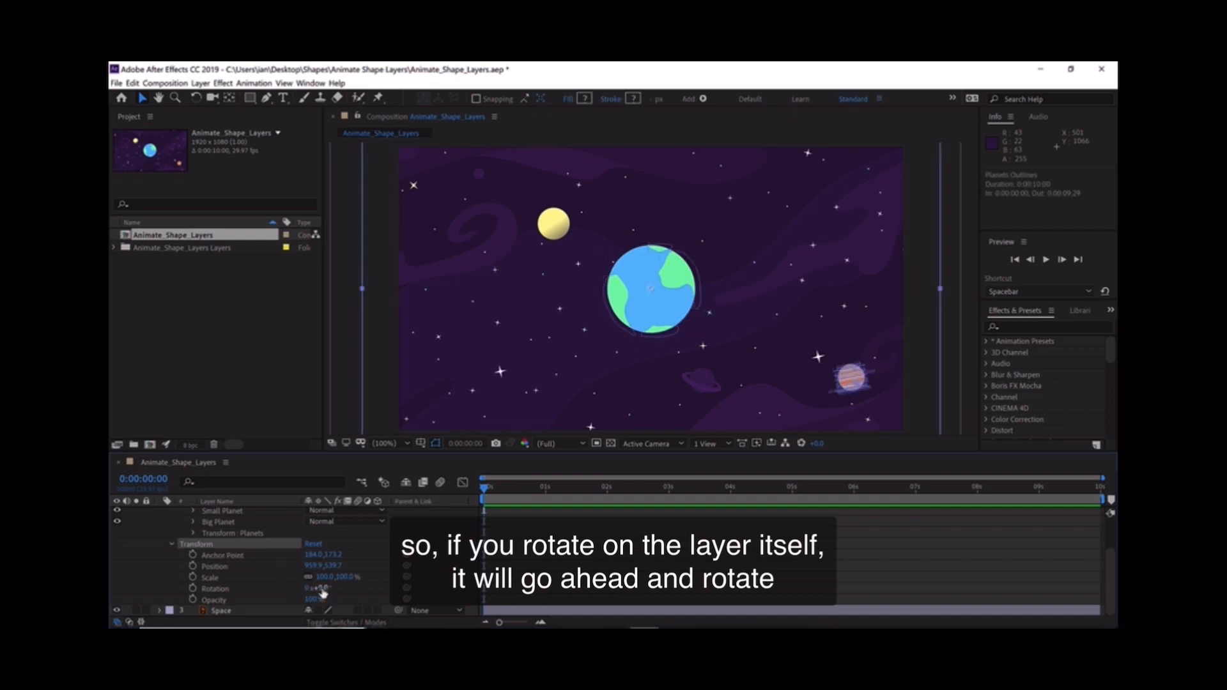
{"action": "mouse_move", "coordinate": [323, 593]}
{"action": "left_mouse_down"}
{"action": "mouse_move", "coordinate": [438, 593]}
{"action": "mouse_move", "coordinate": [386, 566]}
{"action": "mouse_move", "coordinate": [320, 571]}
{"action": "left_mouse_up"}
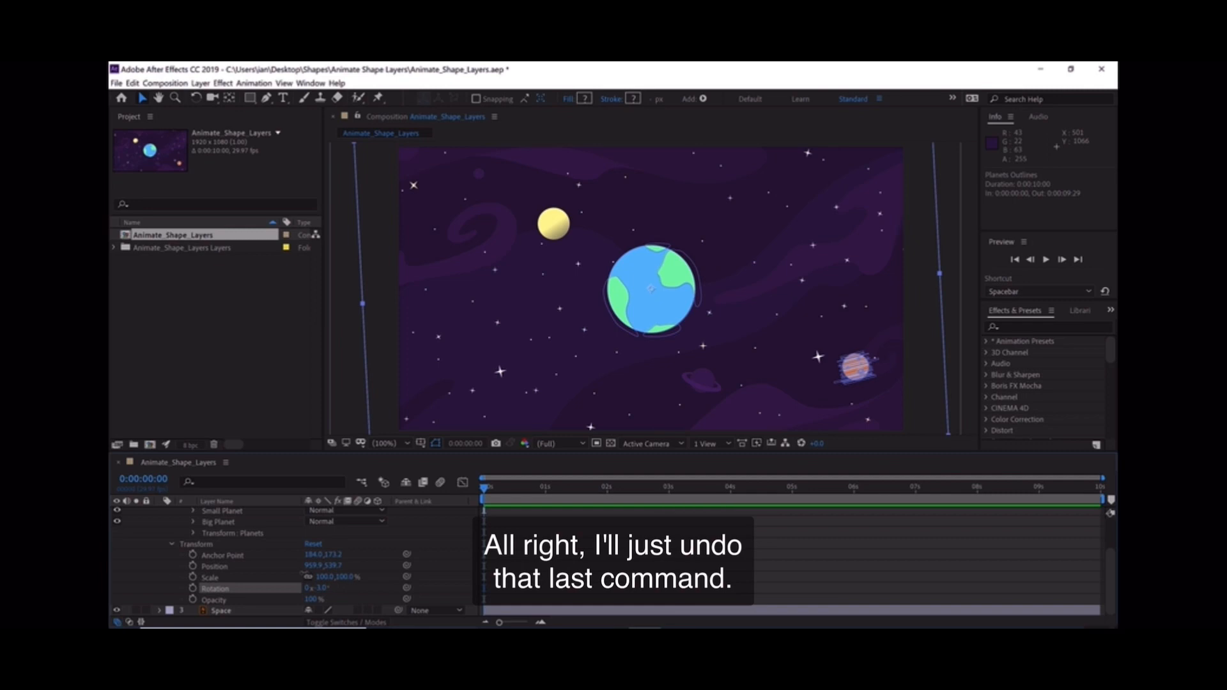
{"action": "key", "text": "ctrl+z"}
Step: Collapse the Planets Outlines layer, select the Moon layer and expand its contents to show the Moon Group
{"action": "left_click", "coordinate": [182, 543]}
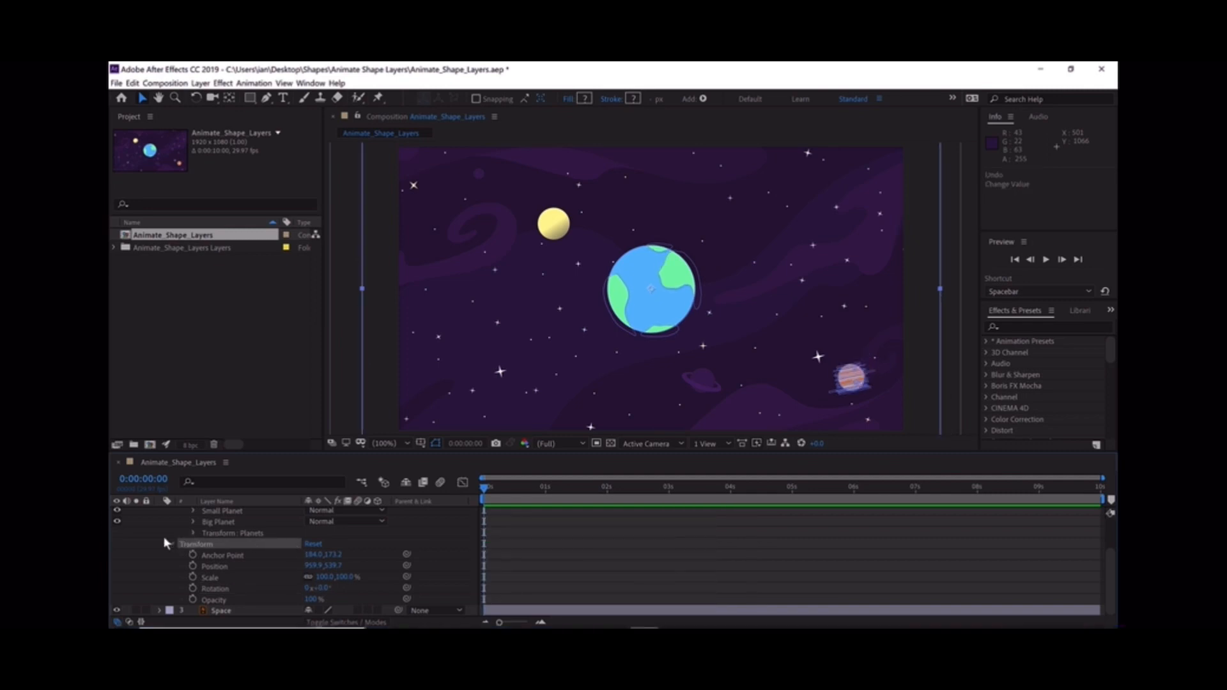
{"action": "scroll", "coordinate": [164, 540], "scroll_direction": "up", "scroll_amount": 3}
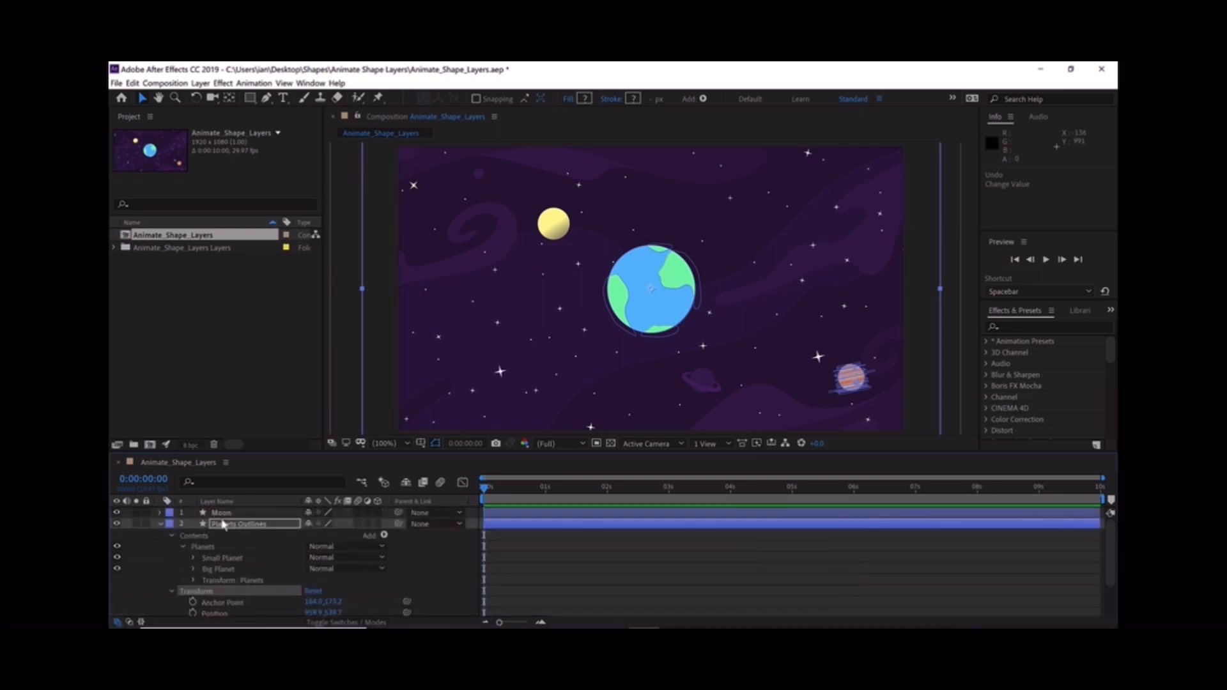
{"action": "left_click", "coordinate": [161, 524]}
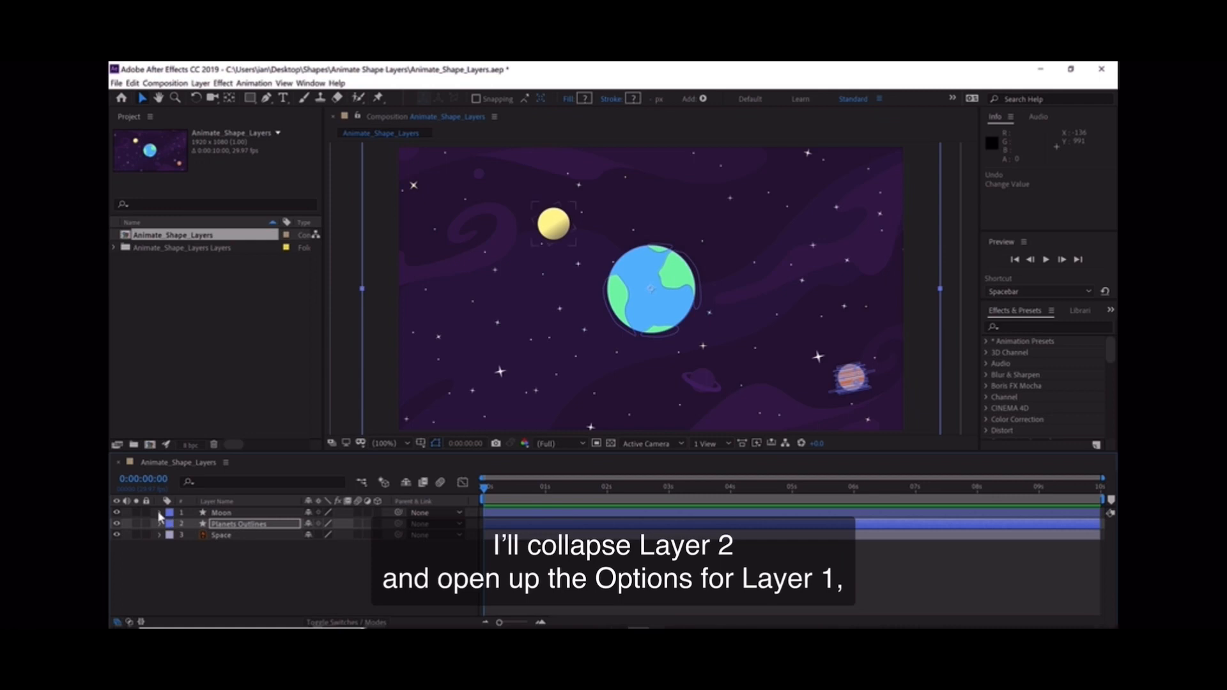
{"action": "left_click", "coordinate": [161, 513]}
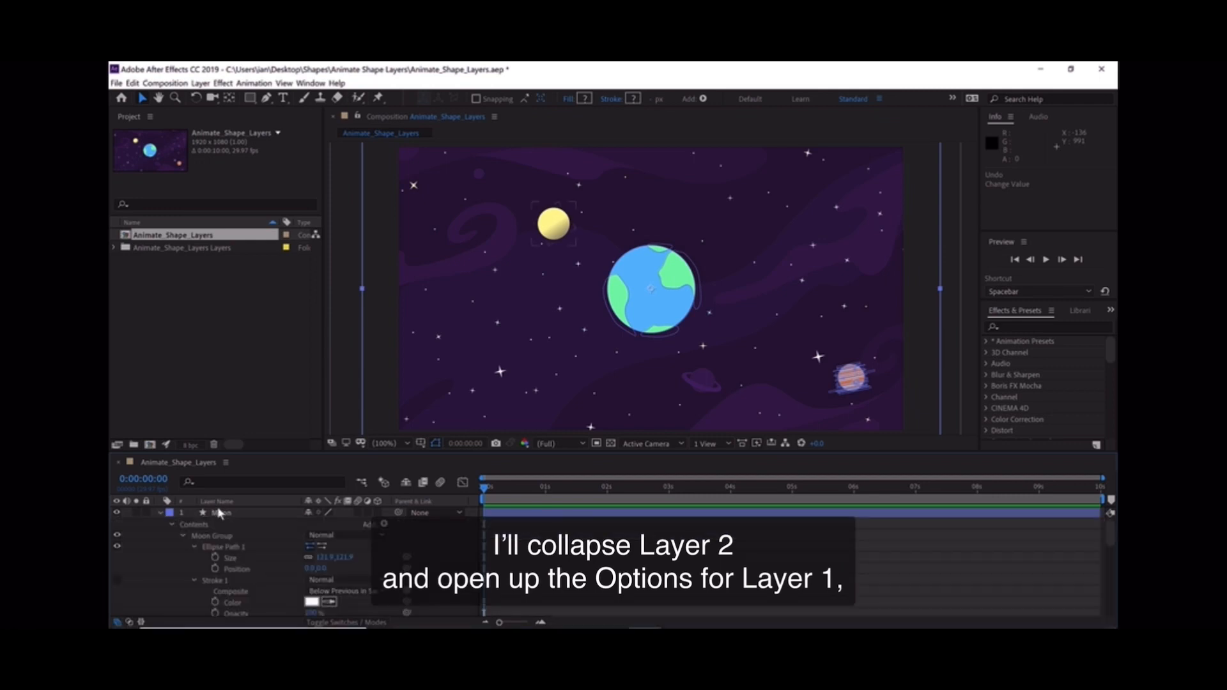
{"action": "left_click", "coordinate": [221, 513]}
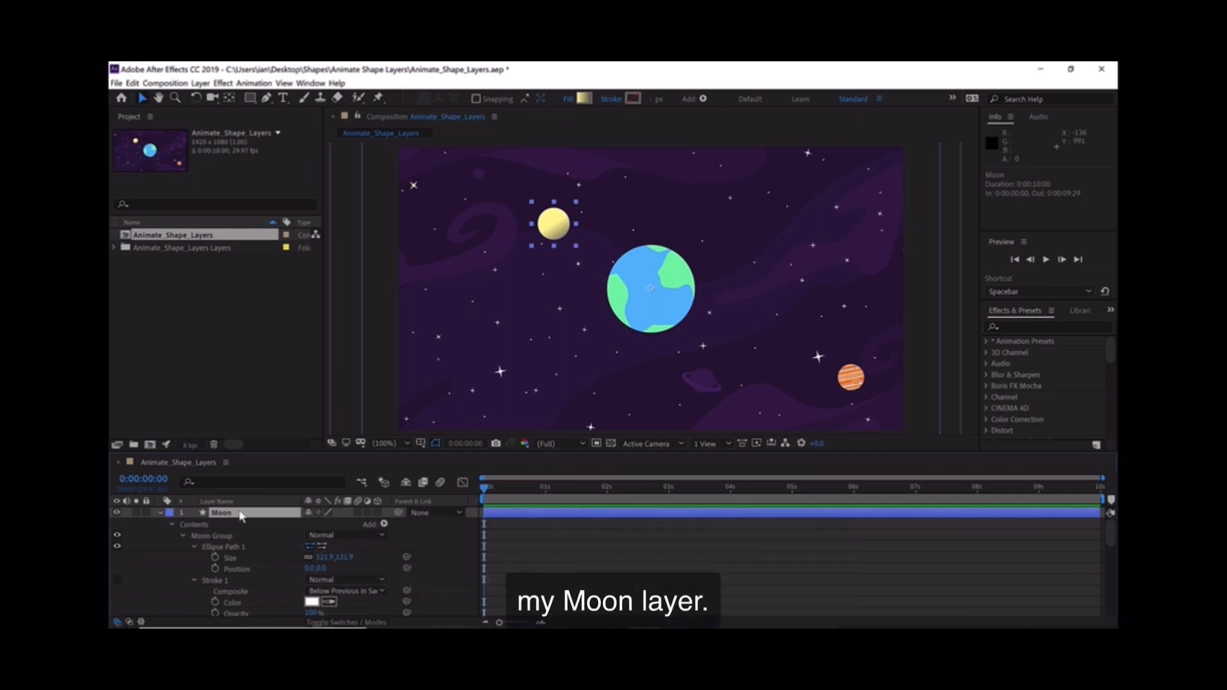
{"action": "left_click", "coordinate": [182, 536]}
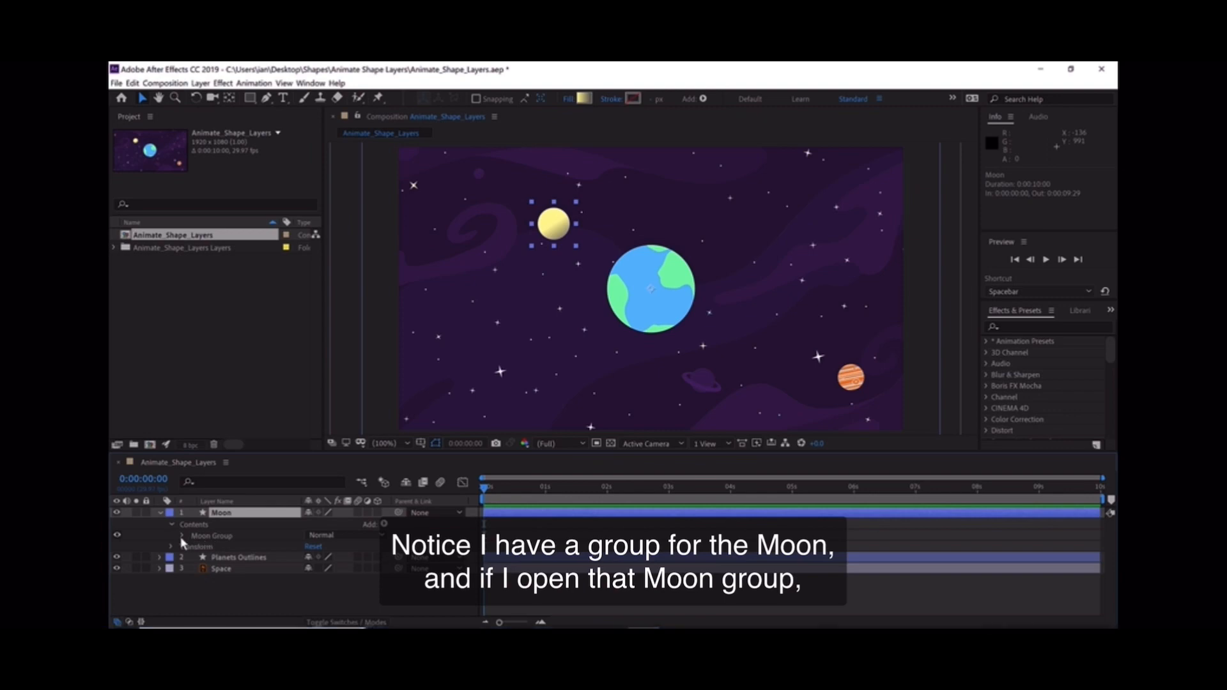
{"action": "left_click", "coordinate": [180, 536]}
Step: Collapse Ellipse Path 1, Stroke 1 and Gradient Fill 1 in the Moon Group and select the group's transform properties
{"action": "scroll", "coordinate": [218, 534], "scroll_direction": "down", "scroll_amount": 1}
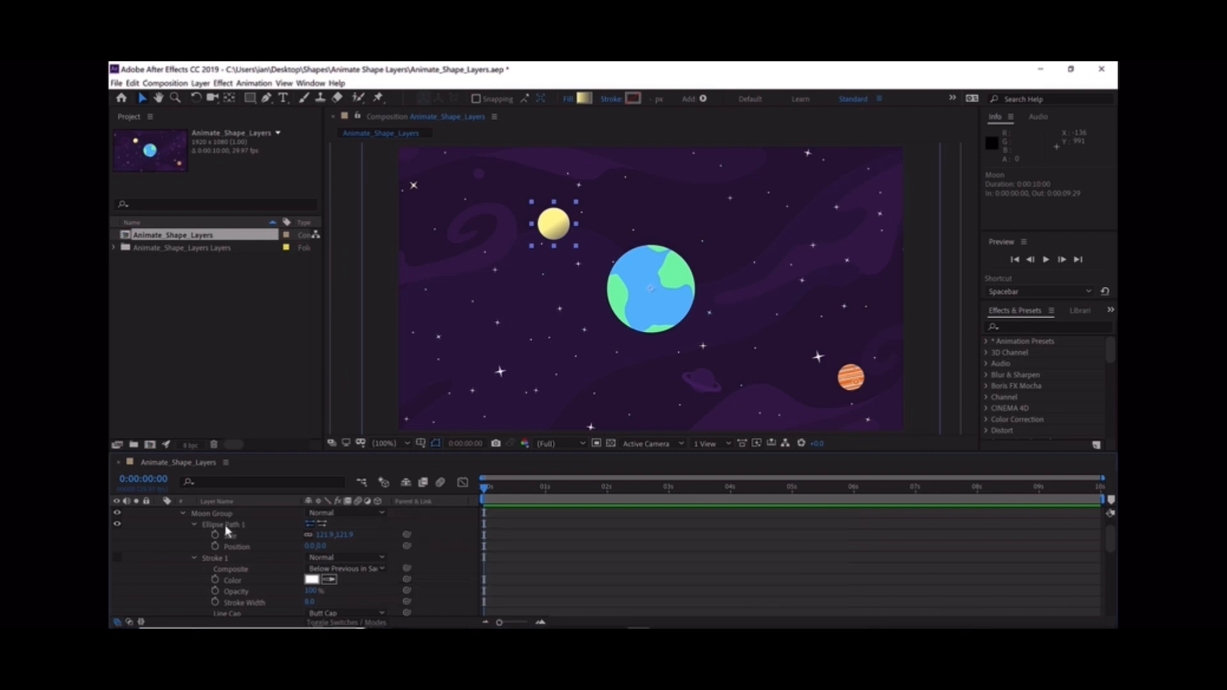
{"action": "left_click", "coordinate": [224, 526]}
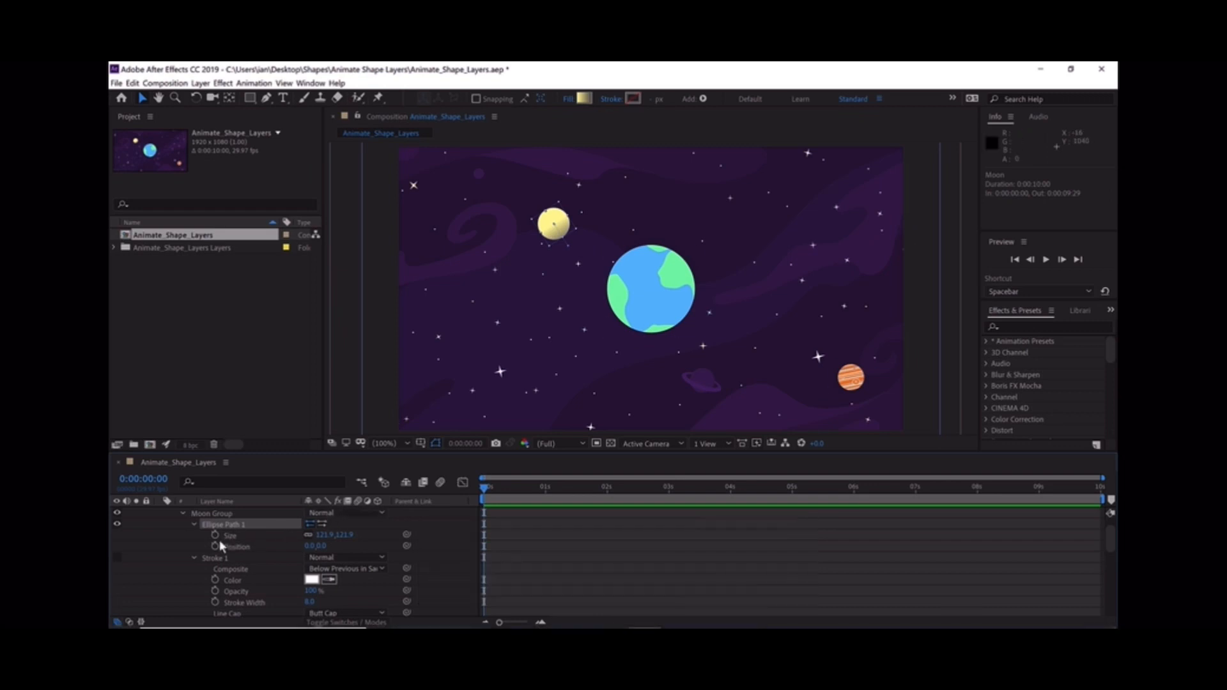
{"action": "left_click", "coordinate": [195, 523]}
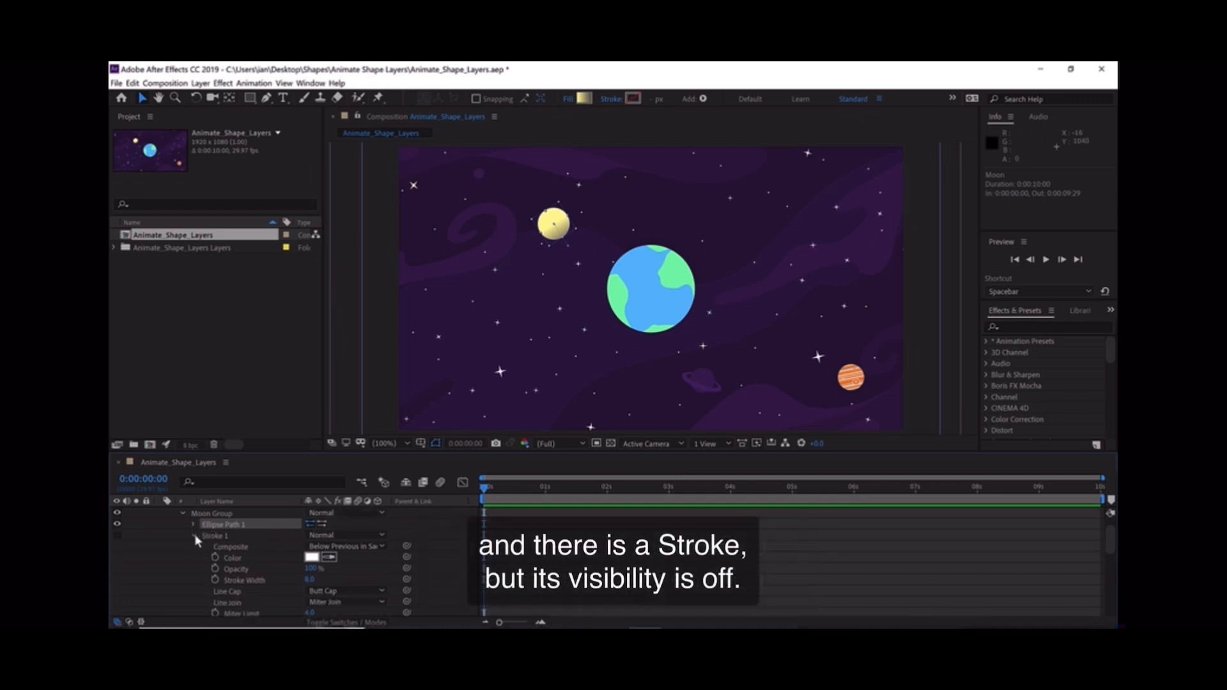
{"action": "left_click", "coordinate": [194, 535]}
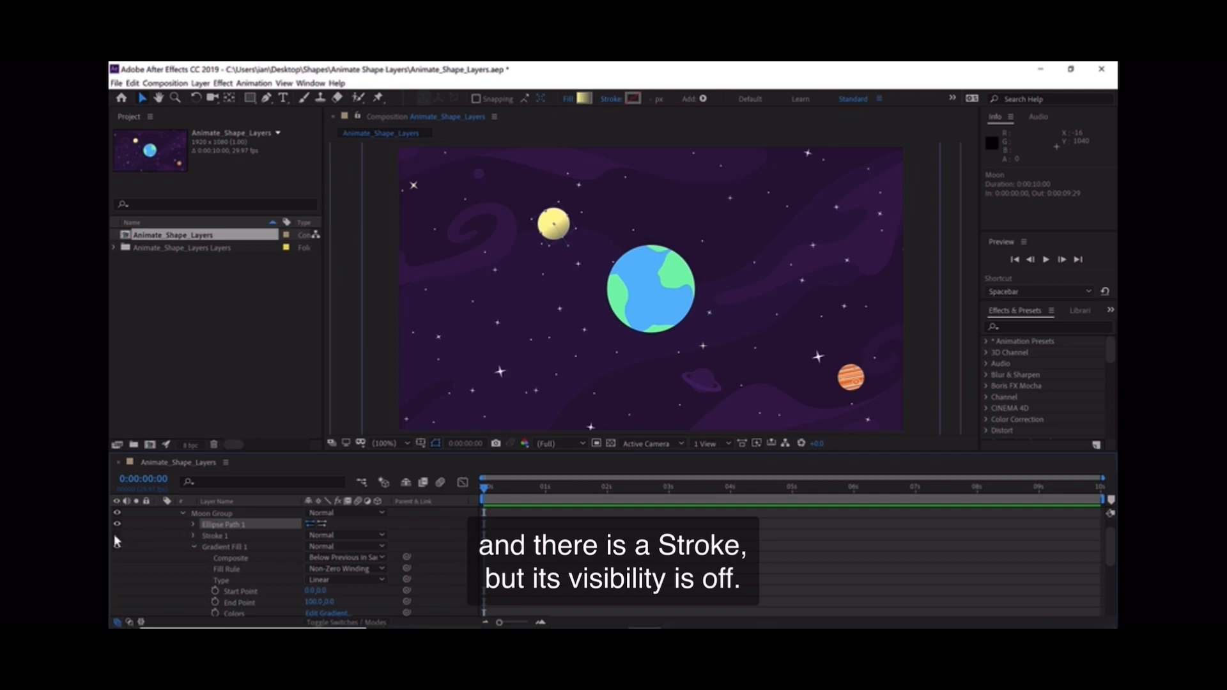
{"action": "left_click", "coordinate": [223, 546]}
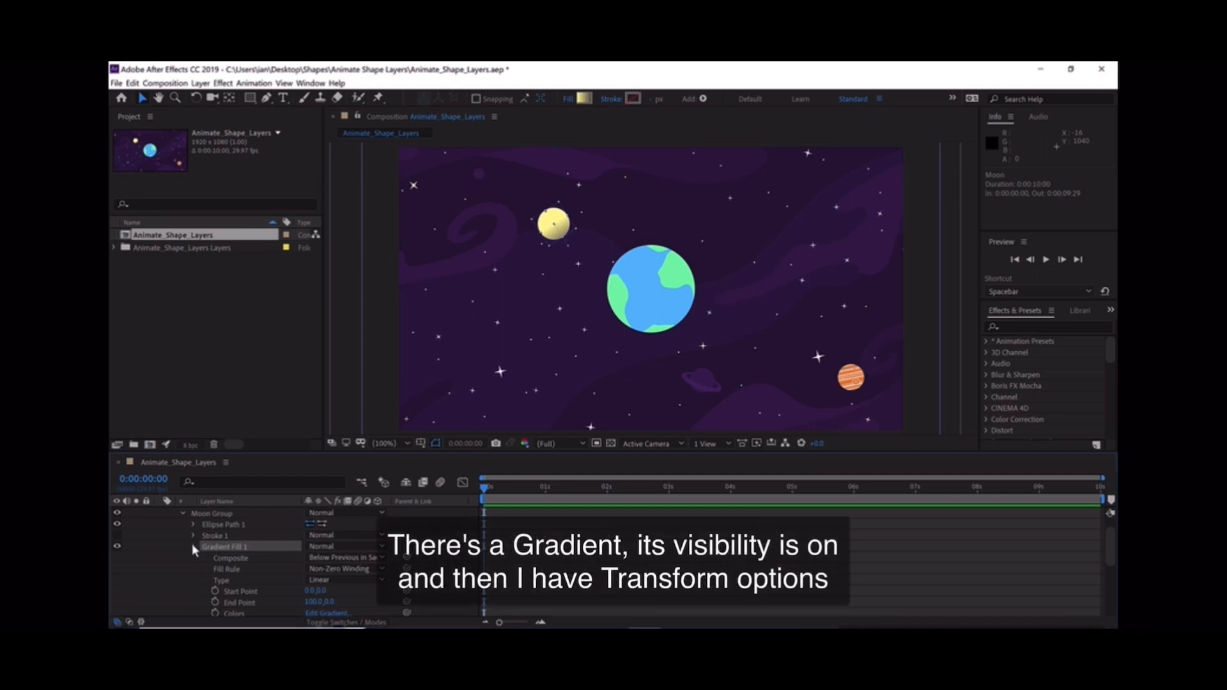
{"action": "left_click", "coordinate": [193, 547]}
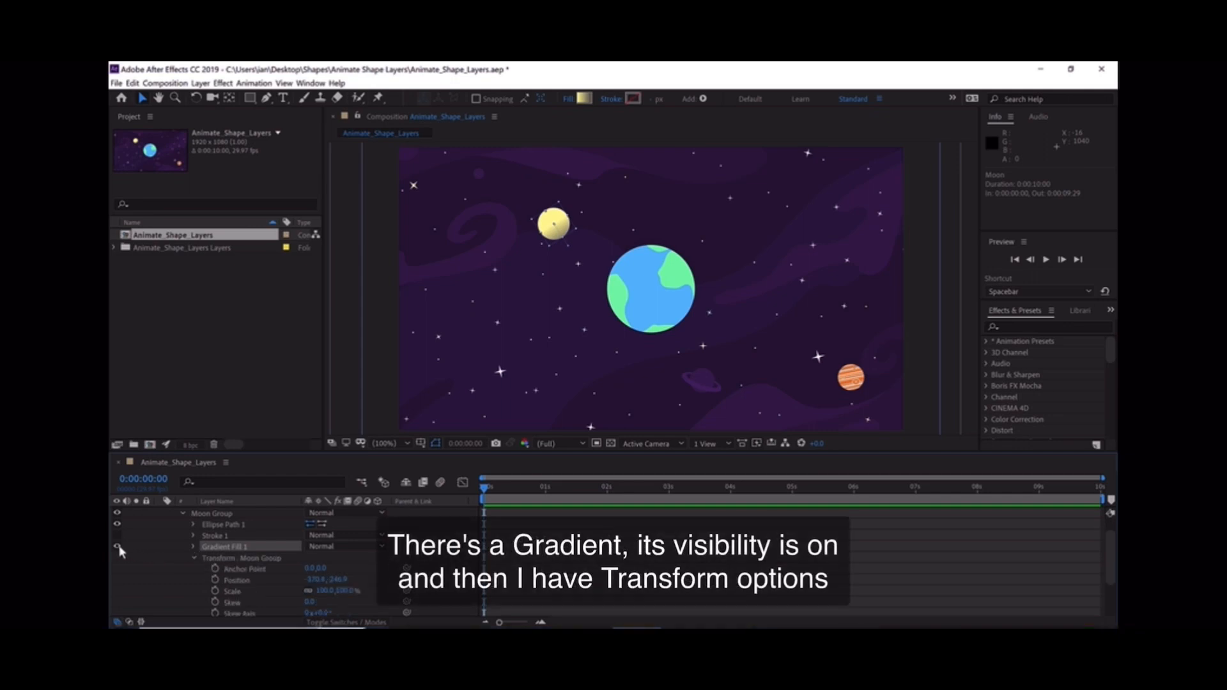
{"action": "left_click", "coordinate": [235, 560]}
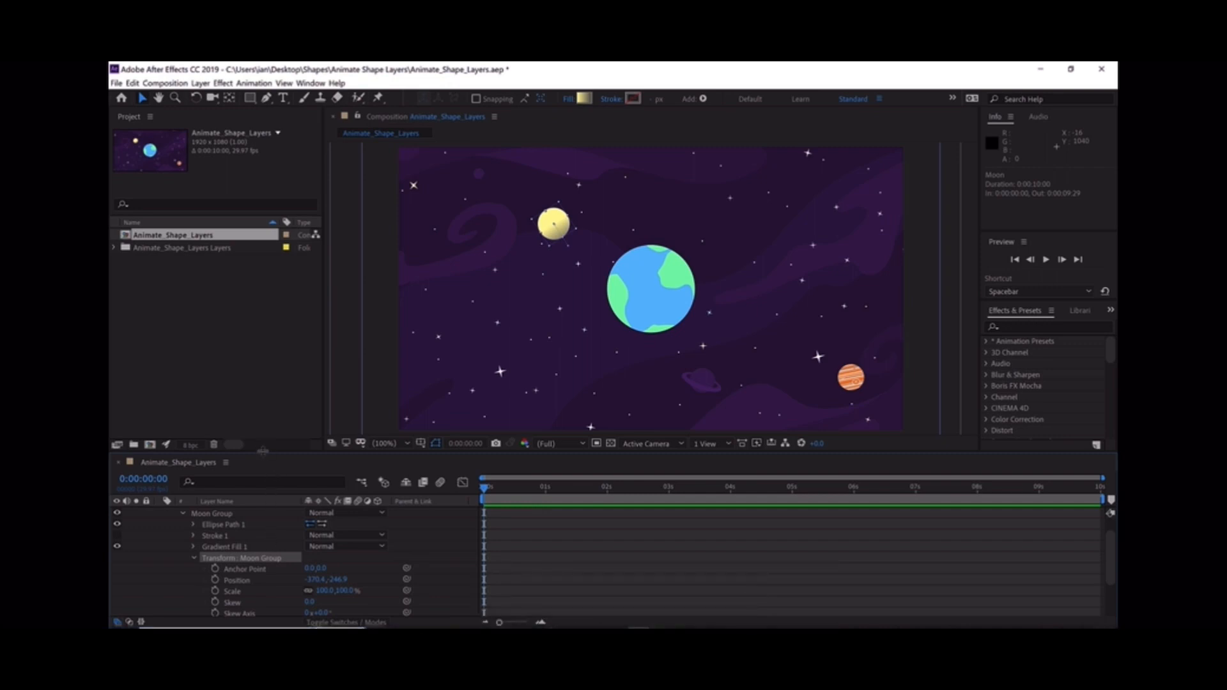
Step: Rotate the Moon Group to 34° through its group transform so the gradient turns within the moon
{"action": "left_click_drag", "start_coordinate": [262, 451], "coordinate": [263, 406]}
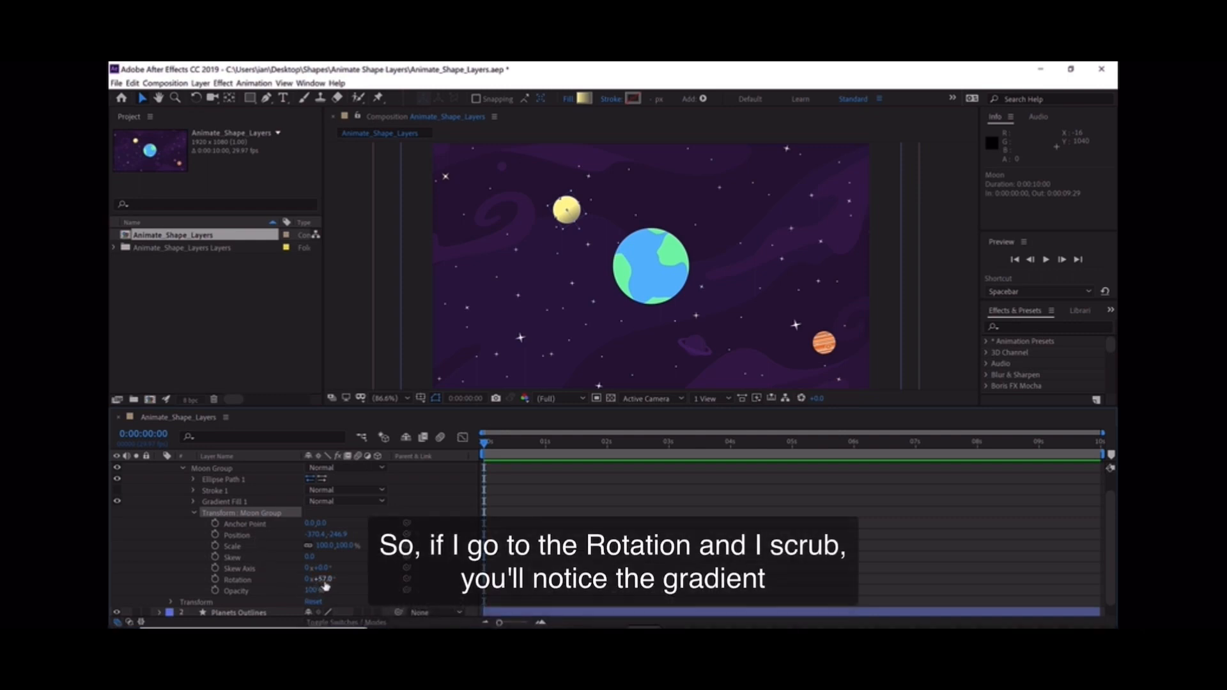
{"action": "left_click_drag", "start_coordinate": [326, 586], "coordinate": [302, 576]}
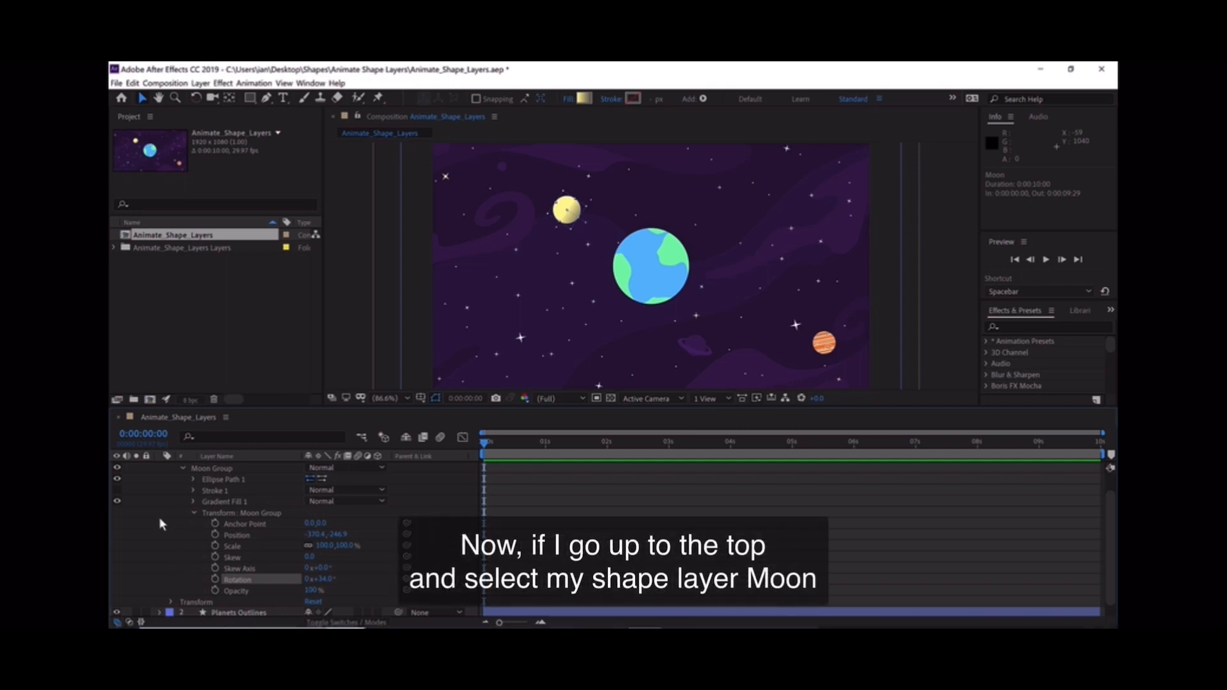
{"action": "scroll", "coordinate": [159, 516], "scroll_direction": "up", "scroll_amount": 1}
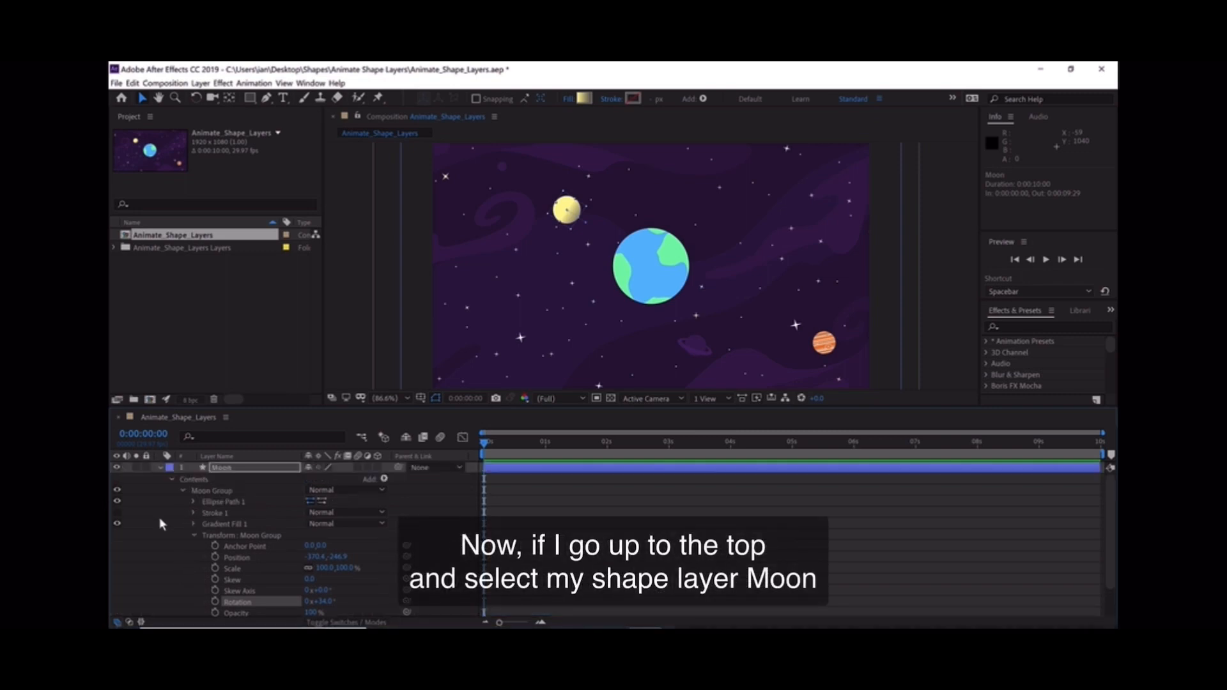
Step: Select the Moon shape layer, reveal only its layer Rotation property and select that property
{"action": "left_click", "coordinate": [220, 468]}
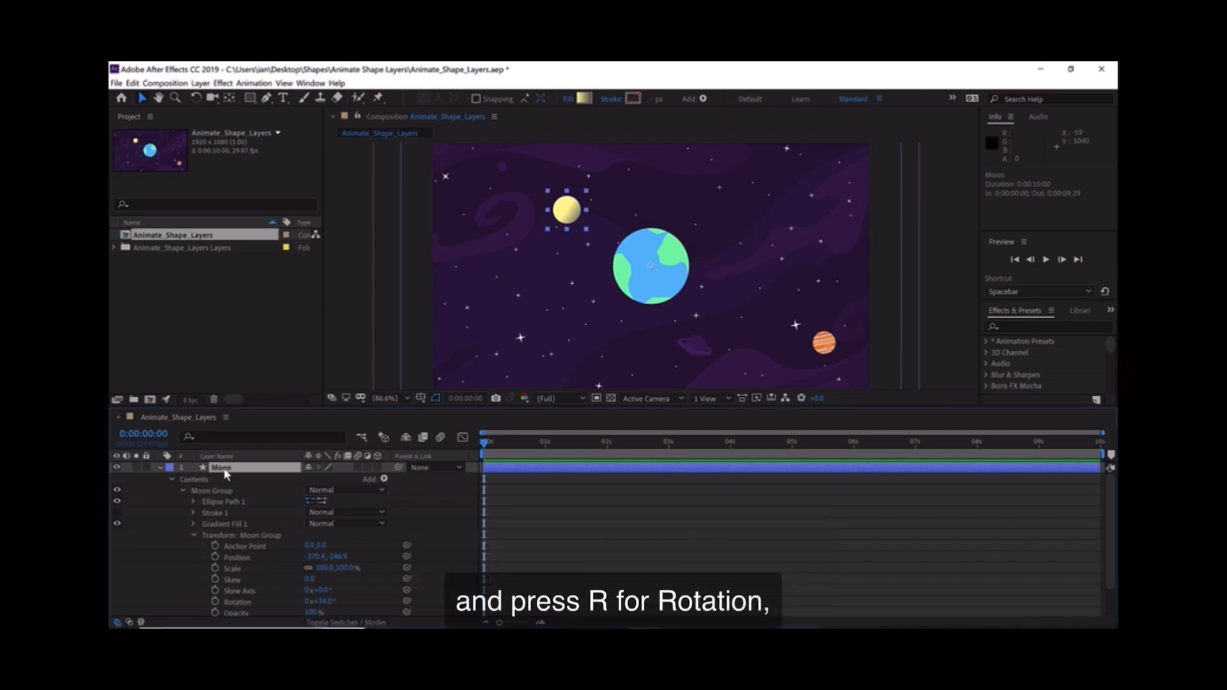
{"action": "key", "text": "r"}
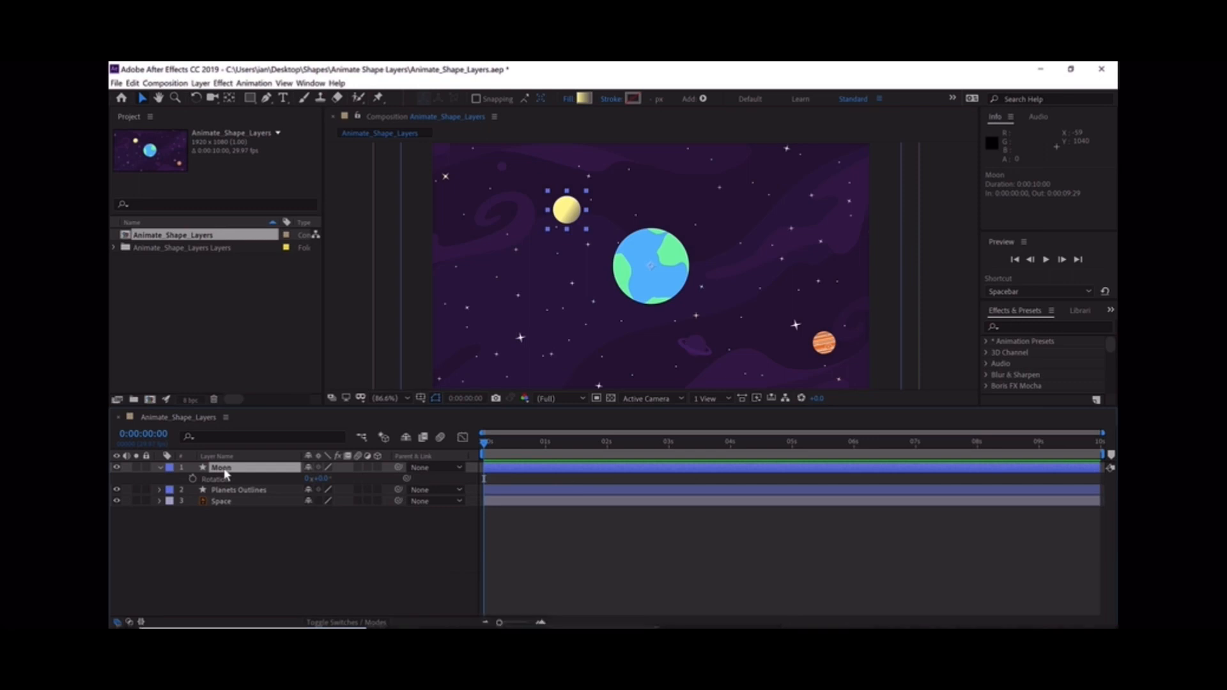
{"action": "left_click", "coordinate": [217, 479]}
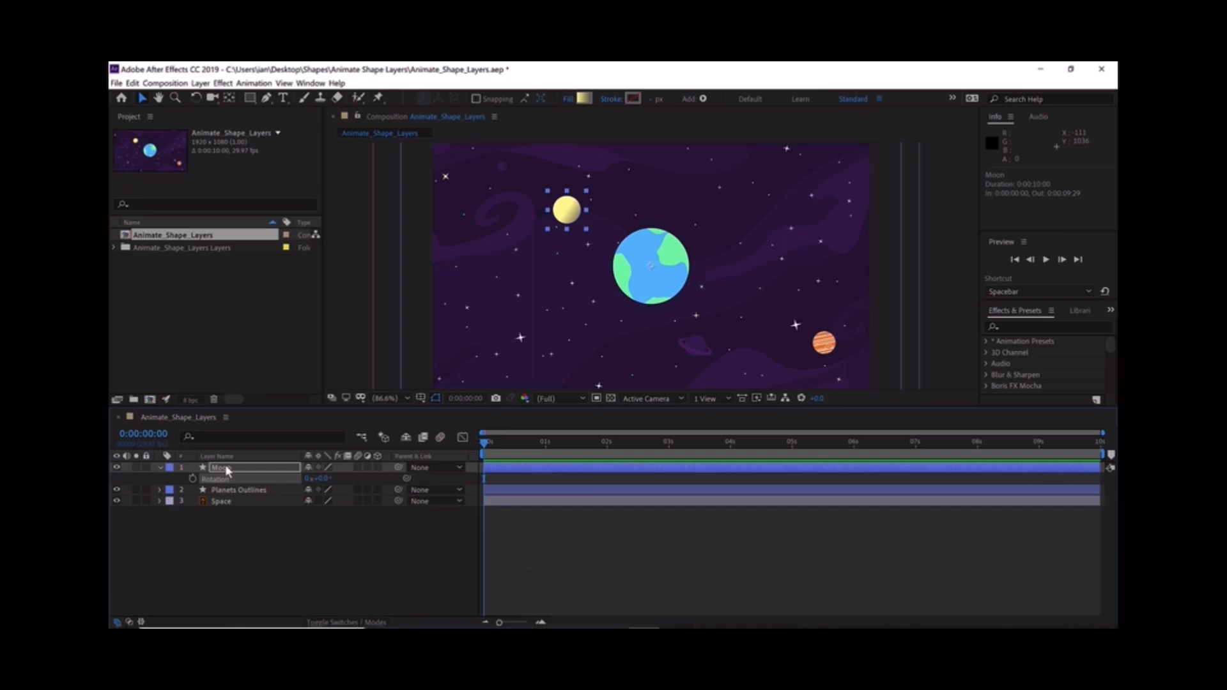
Step: Collapse and reopen the Moon layer, expand its Contents and Moon Group, and select the group's transform options
{"action": "left_click", "coordinate": [161, 472]}
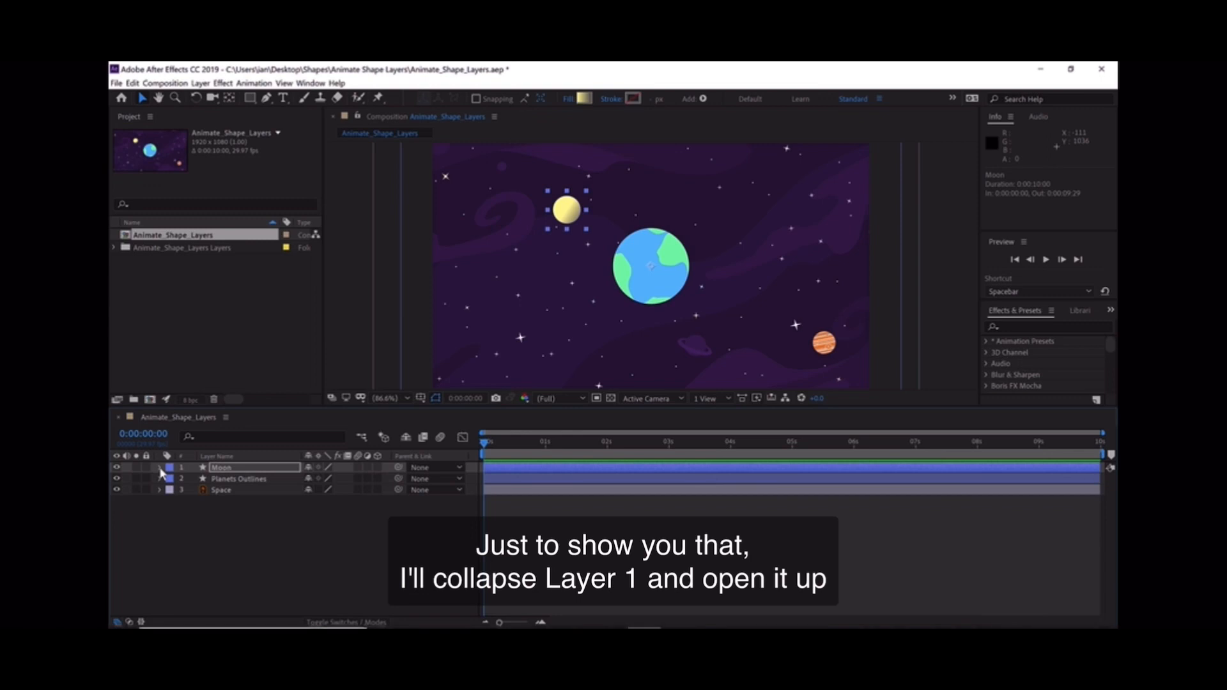
{"action": "left_click", "coordinate": [160, 469]}
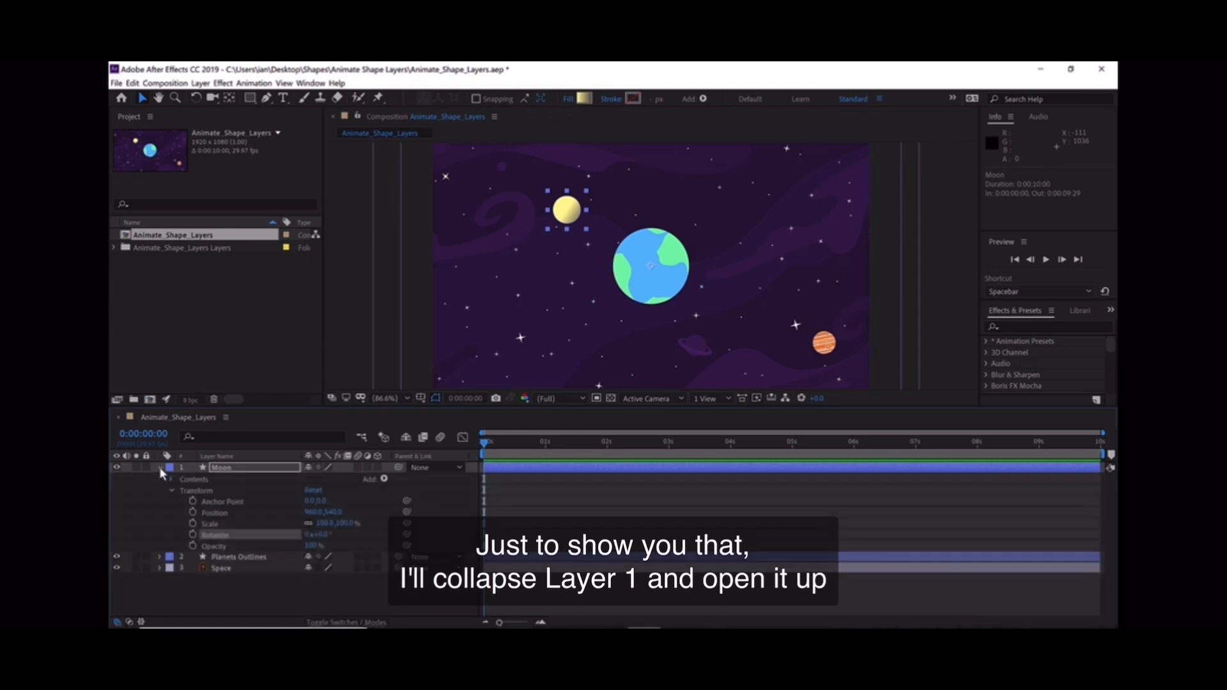
{"action": "left_click", "coordinate": [204, 481]}
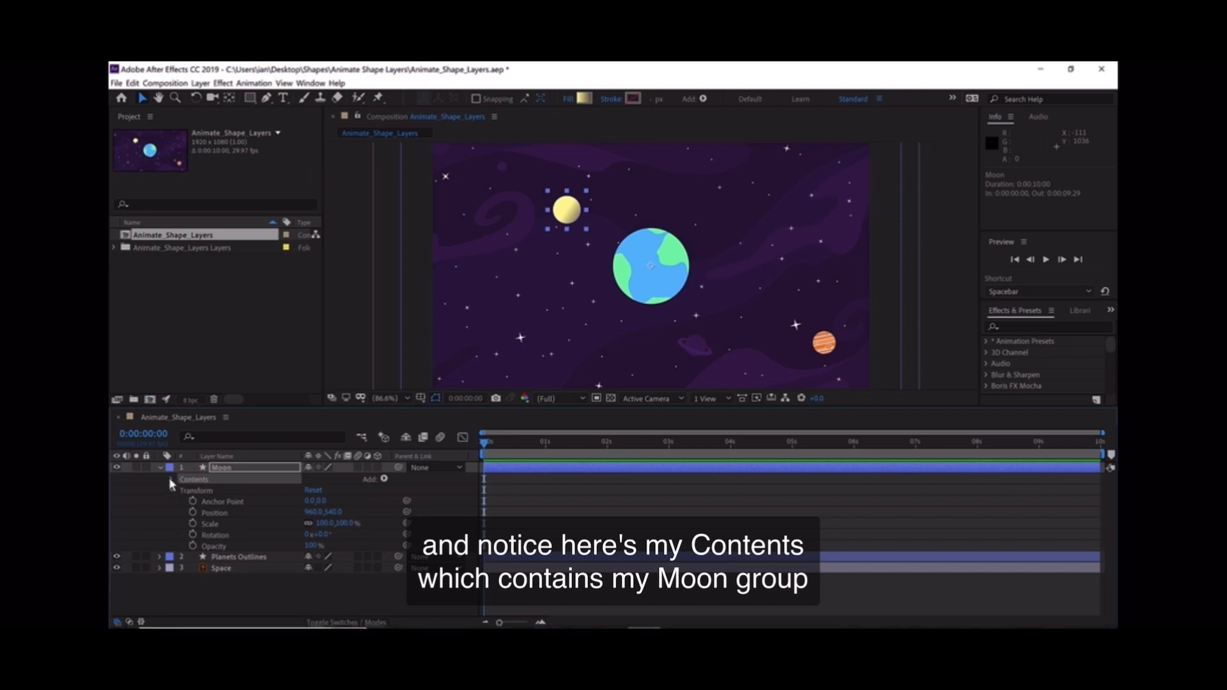
{"action": "left_click", "coordinate": [170, 480]}
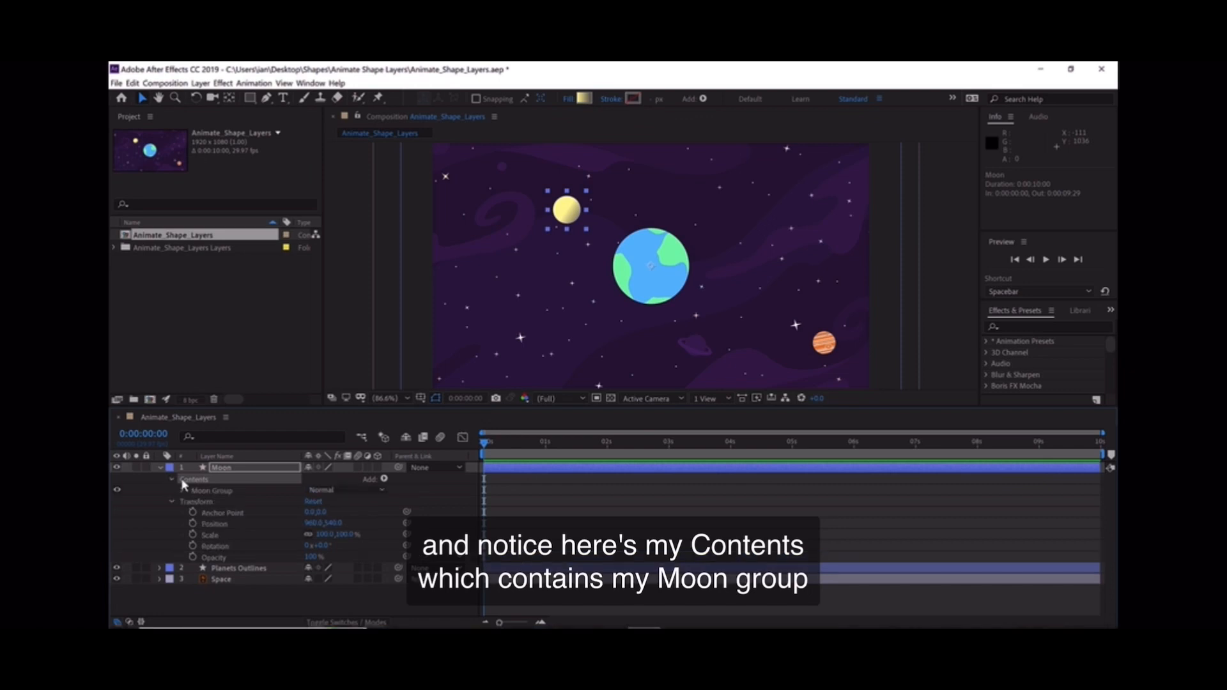
{"action": "left_click", "coordinate": [222, 490]}
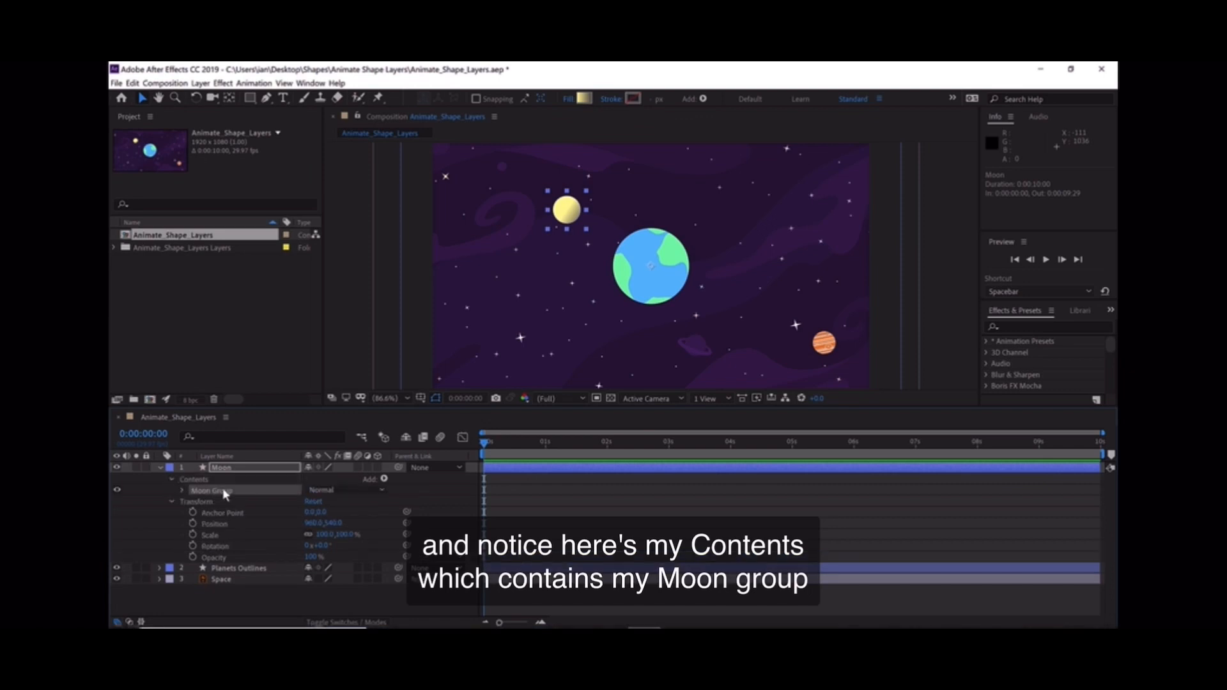
{"action": "left_click", "coordinate": [181, 490]}
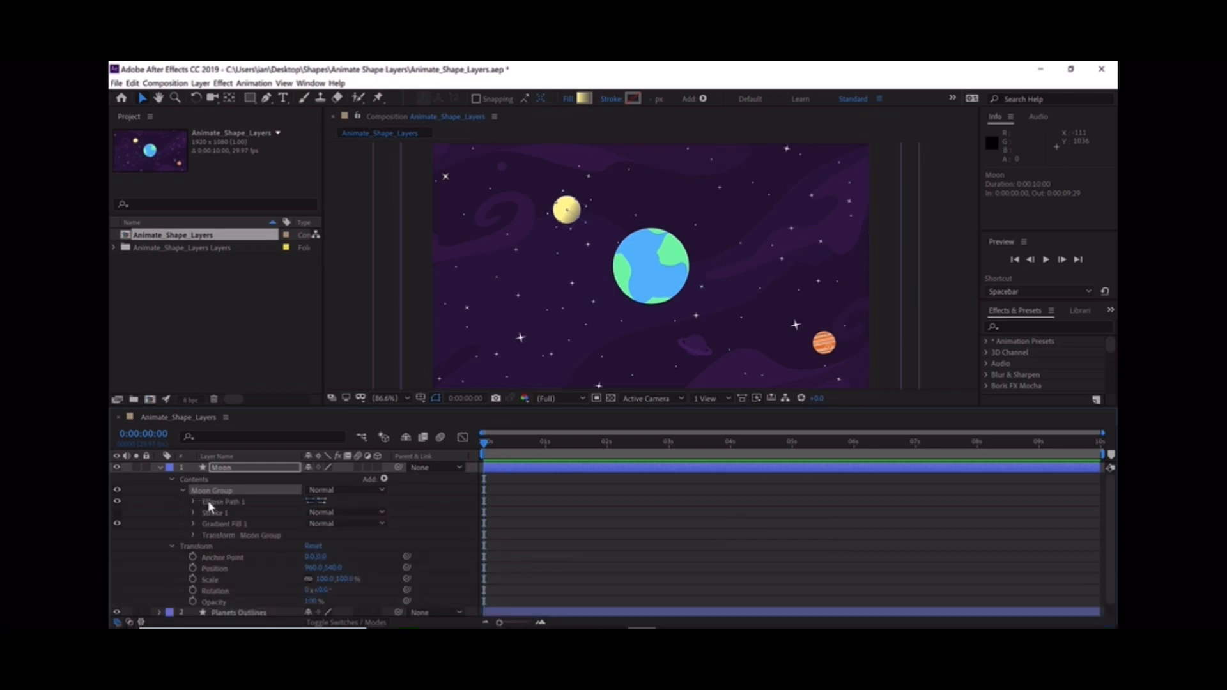
{"action": "left_click", "coordinate": [223, 537]}
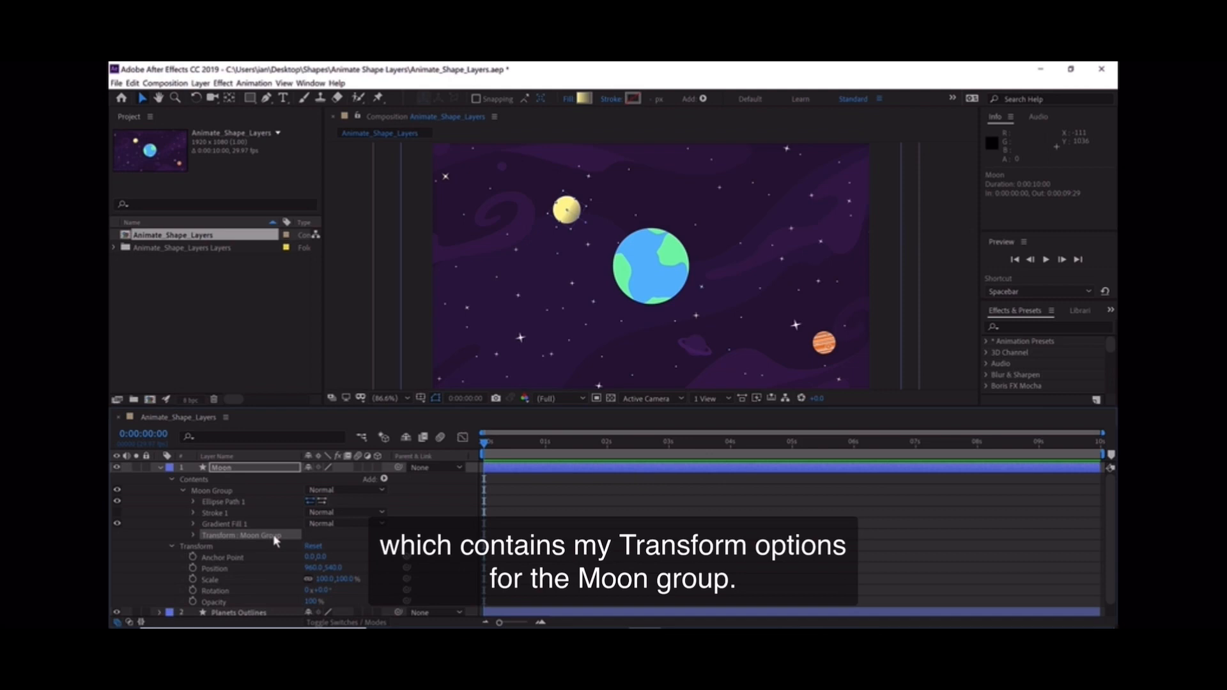
Step: Try rotating the whole Moon layer around the Earth to -28° through its layer transform
{"action": "left_click", "coordinate": [196, 549]}
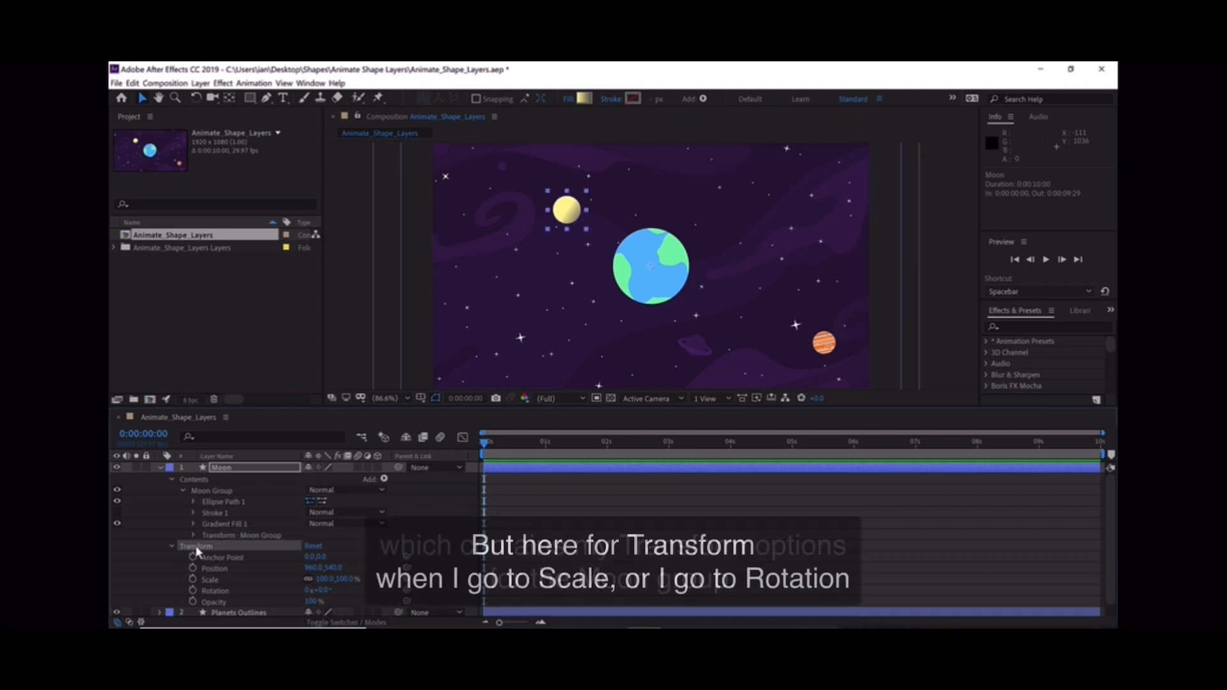
{"action": "left_click", "coordinate": [211, 580]}
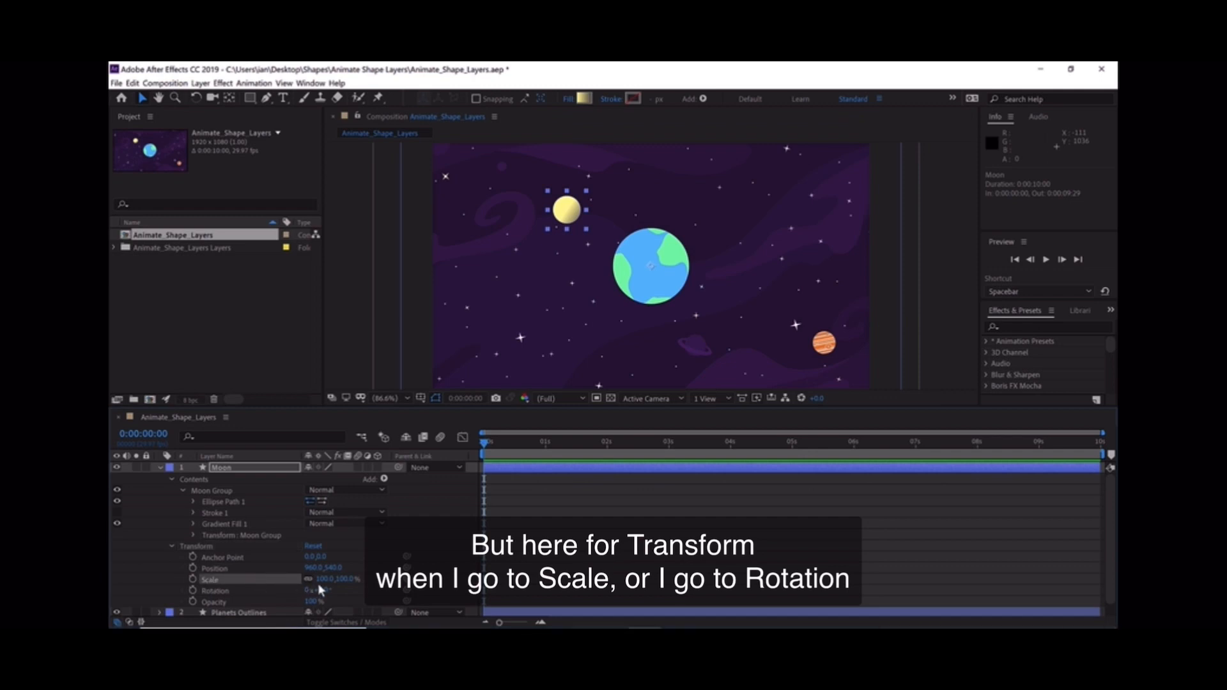
{"action": "left_click", "coordinate": [222, 592]}
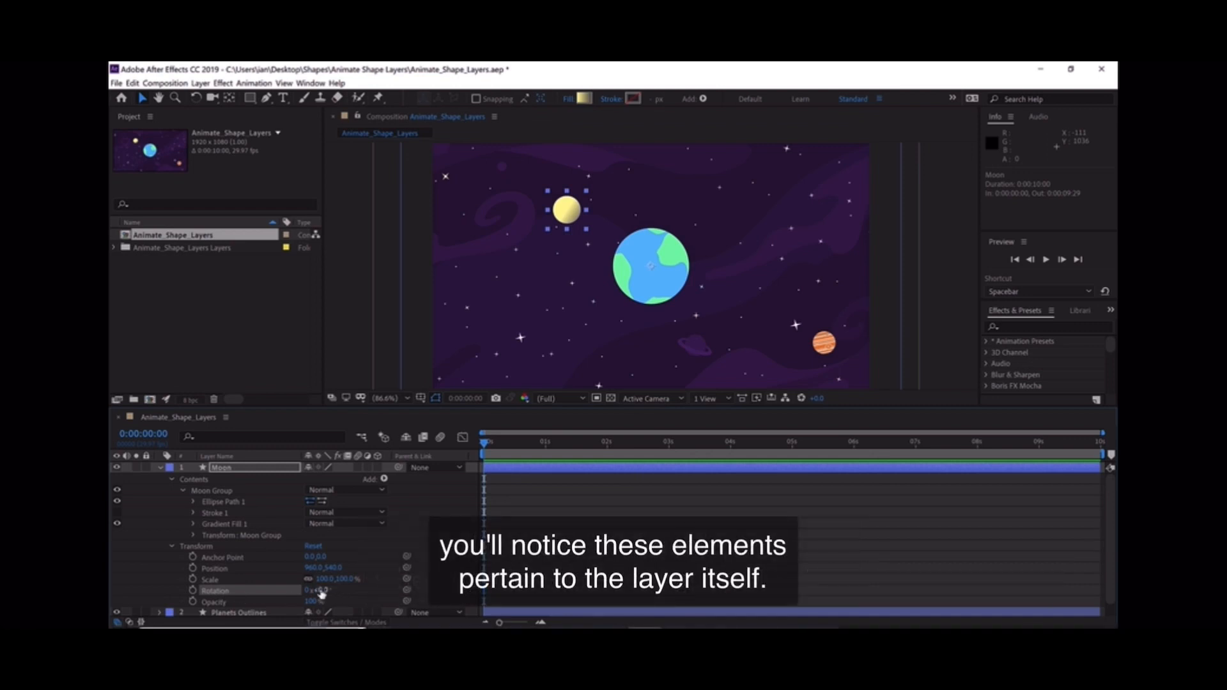
{"action": "left_click_drag", "start_coordinate": [329, 585], "coordinate": [286, 573]}
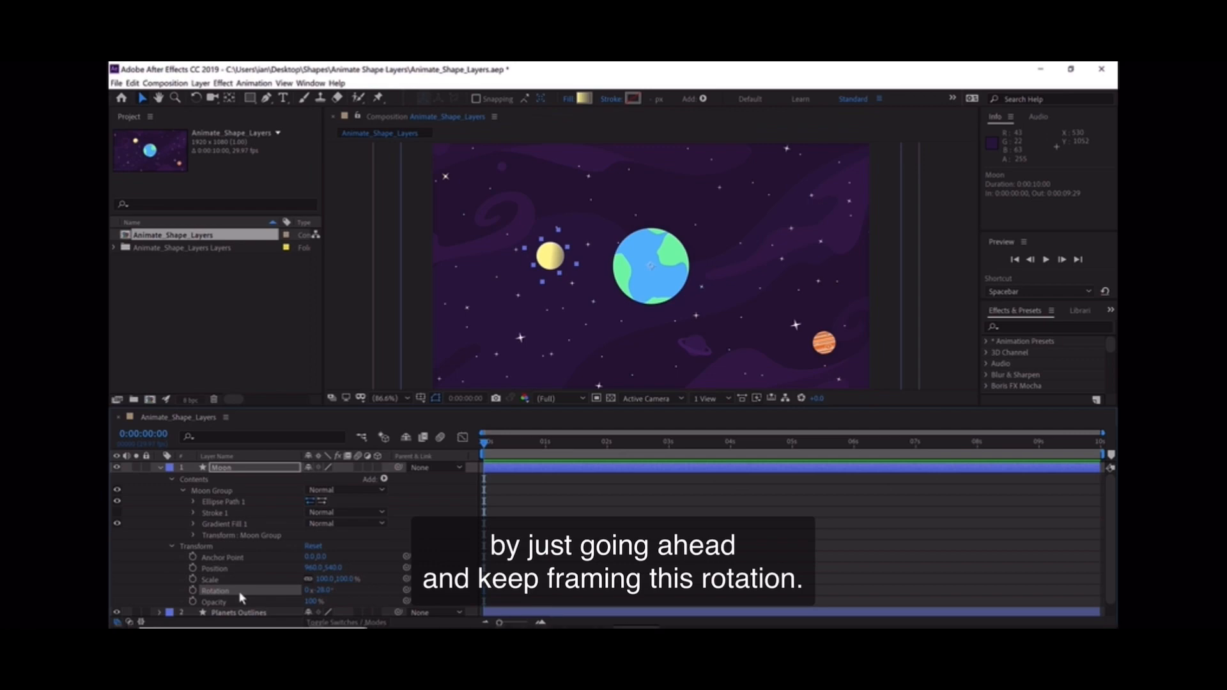
Step: Set the Moon layer's rotation to 0° and turn on keyframing for it at frame 0
{"action": "left_click", "coordinate": [322, 590]}
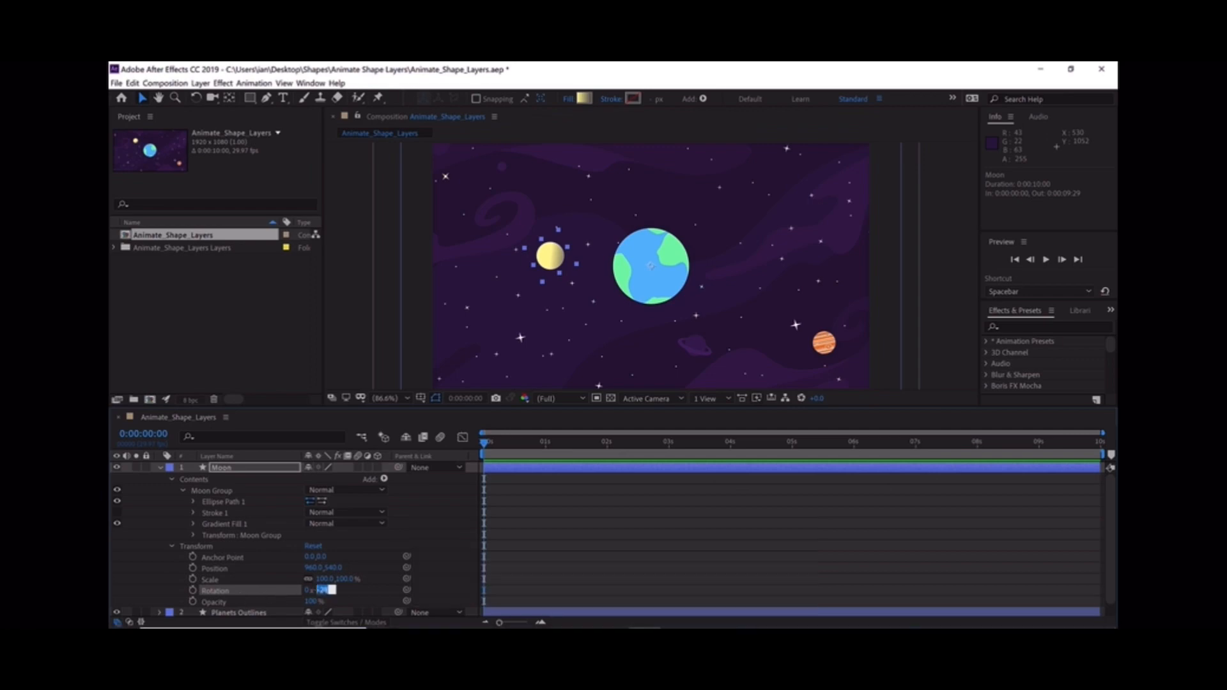
{"action": "type", "text": "0"}
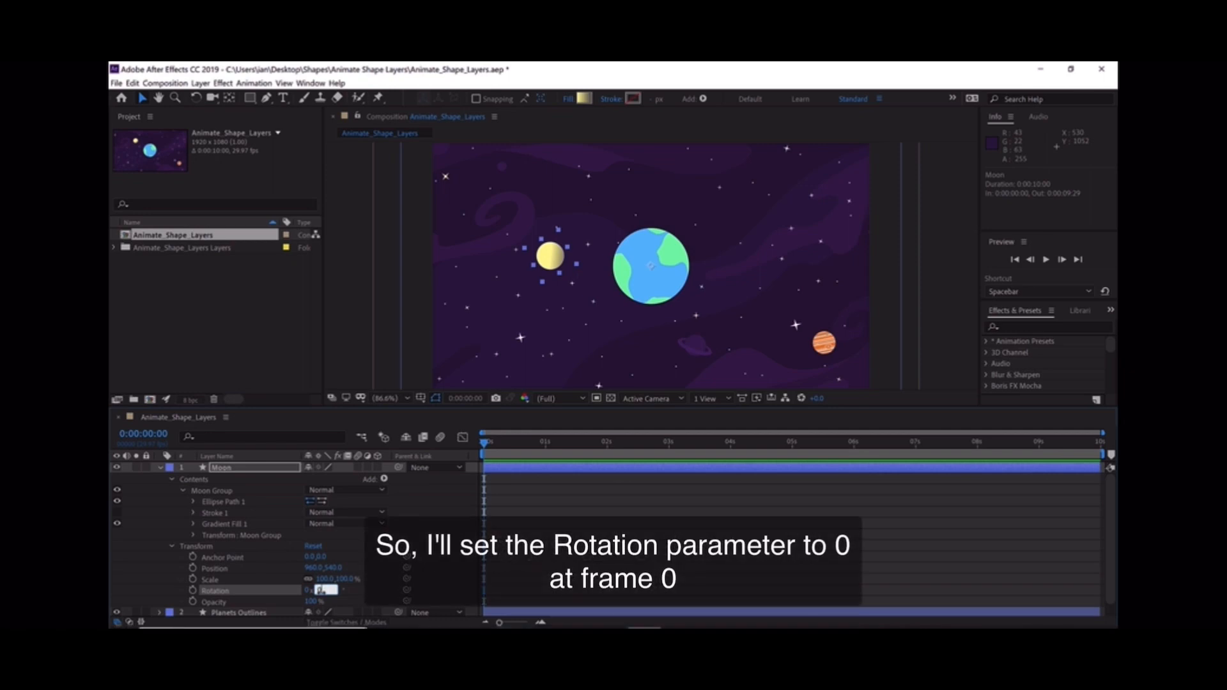
{"action": "key", "text": "Return"}
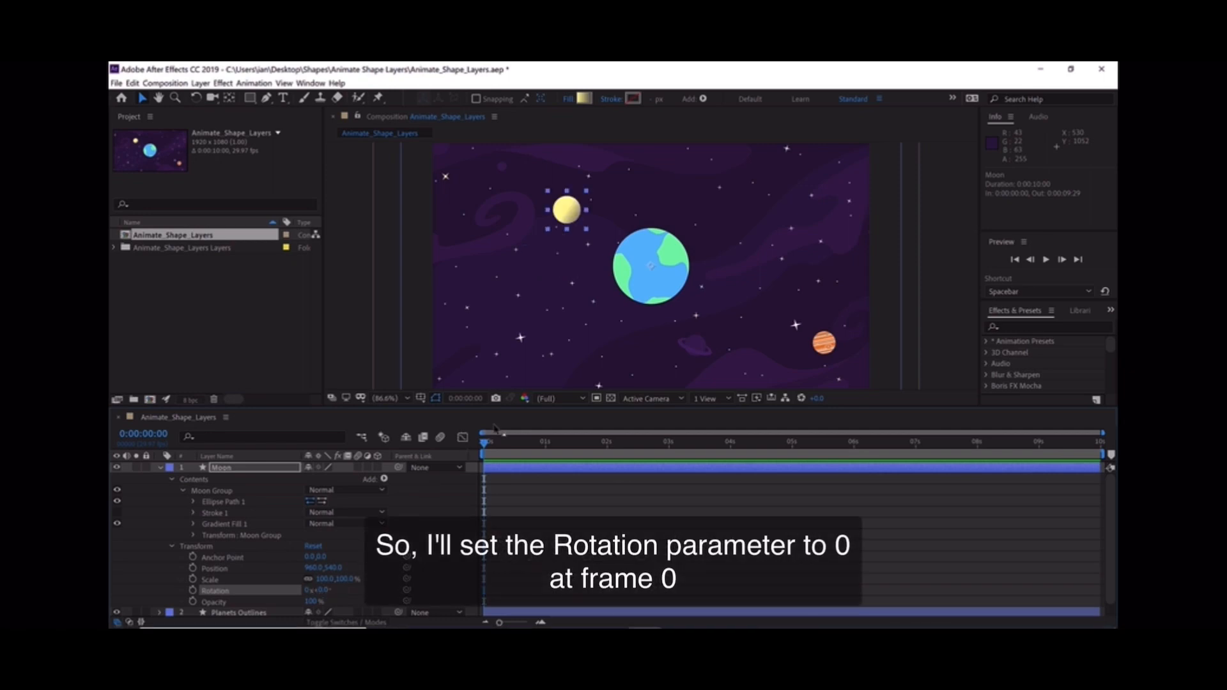
{"action": "left_click", "coordinate": [192, 590]}
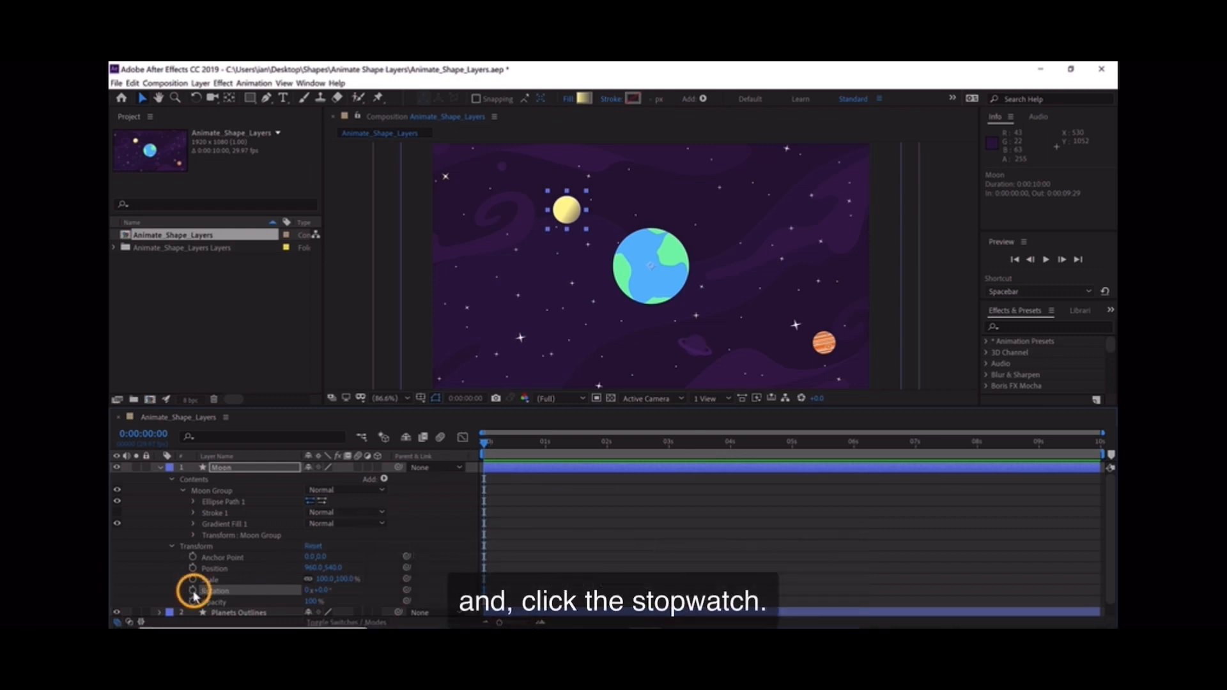
{"action": "left_click", "coordinate": [193, 591]}
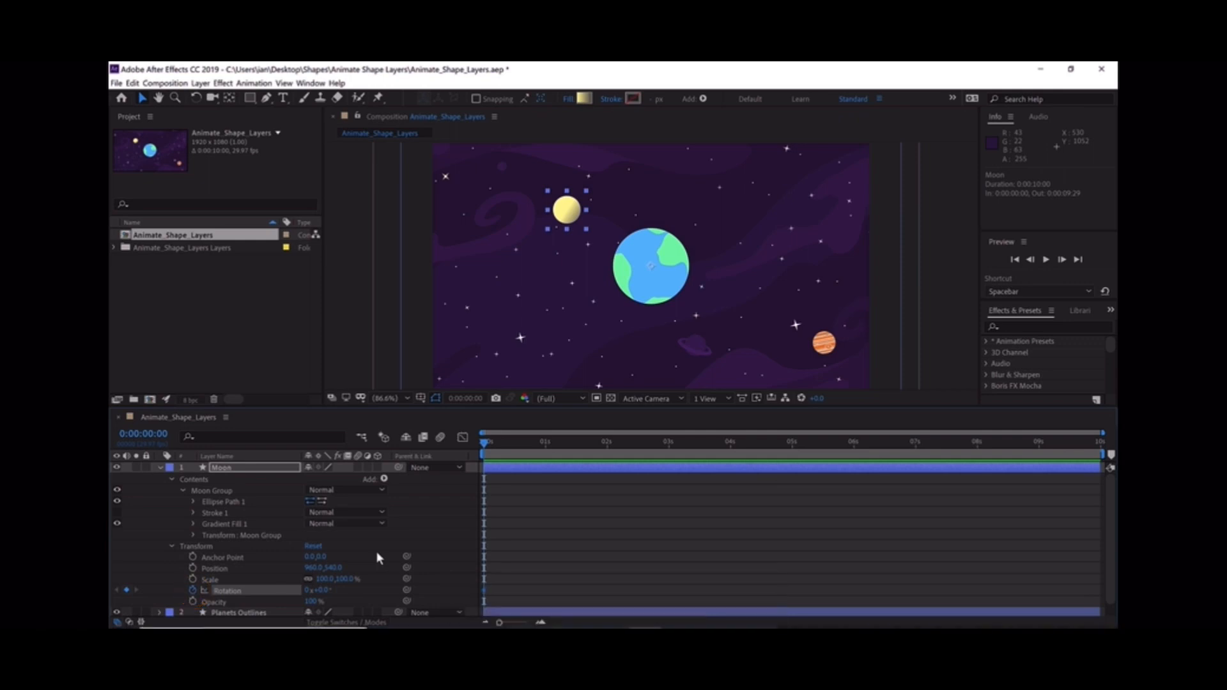
Step: Keyframe the Moon layer's rotation to one full revolution at 3 seconds and play the animation from the beginning
{"action": "left_click", "coordinate": [668, 441]}
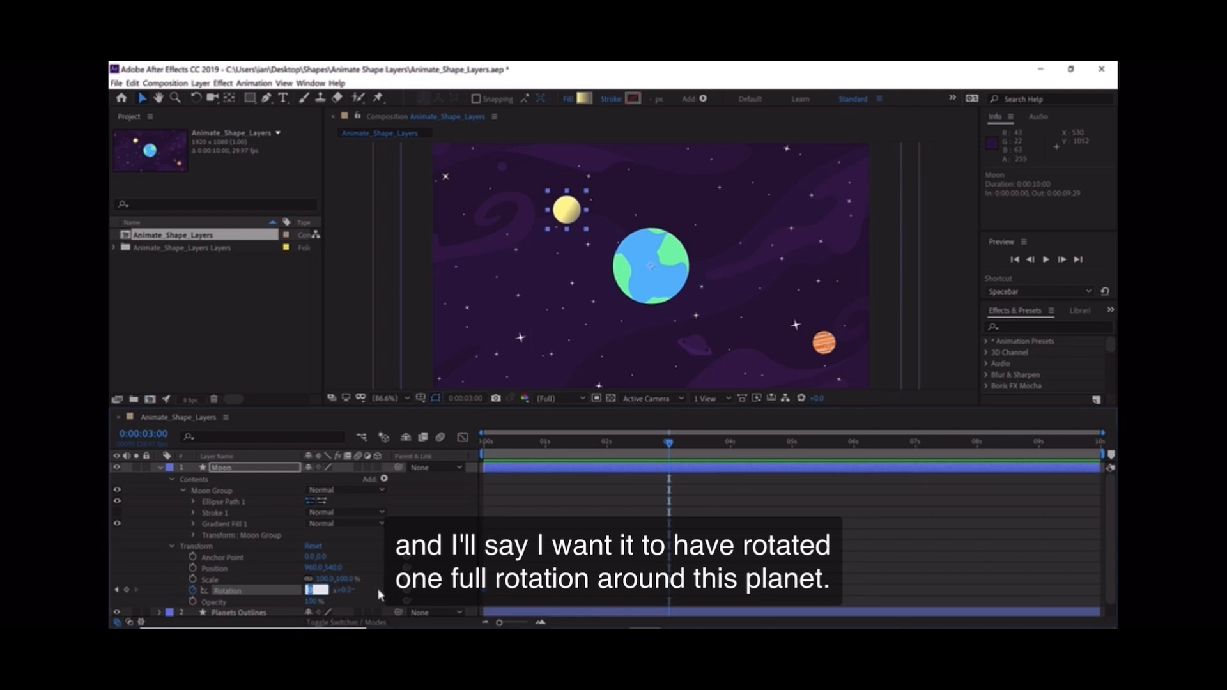
{"action": "type", "text": "1"}
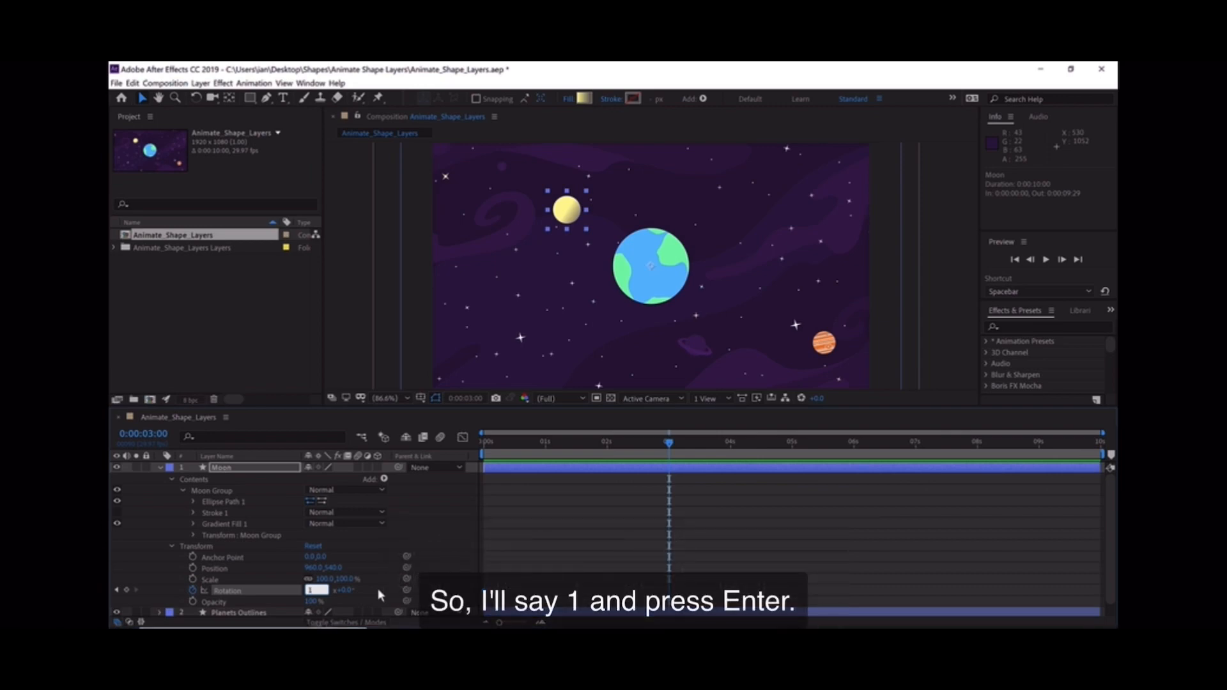
{"action": "key", "text": "Return"}
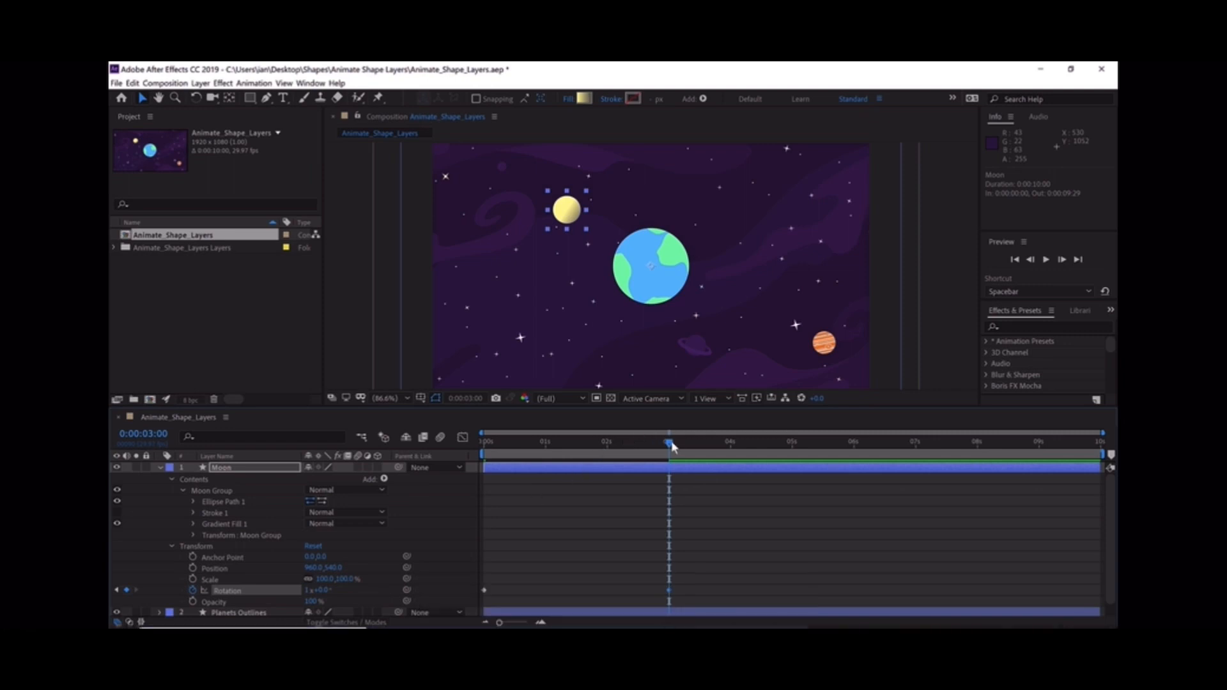
{"action": "left_click_drag", "start_coordinate": [671, 446], "coordinate": [385, 478]}
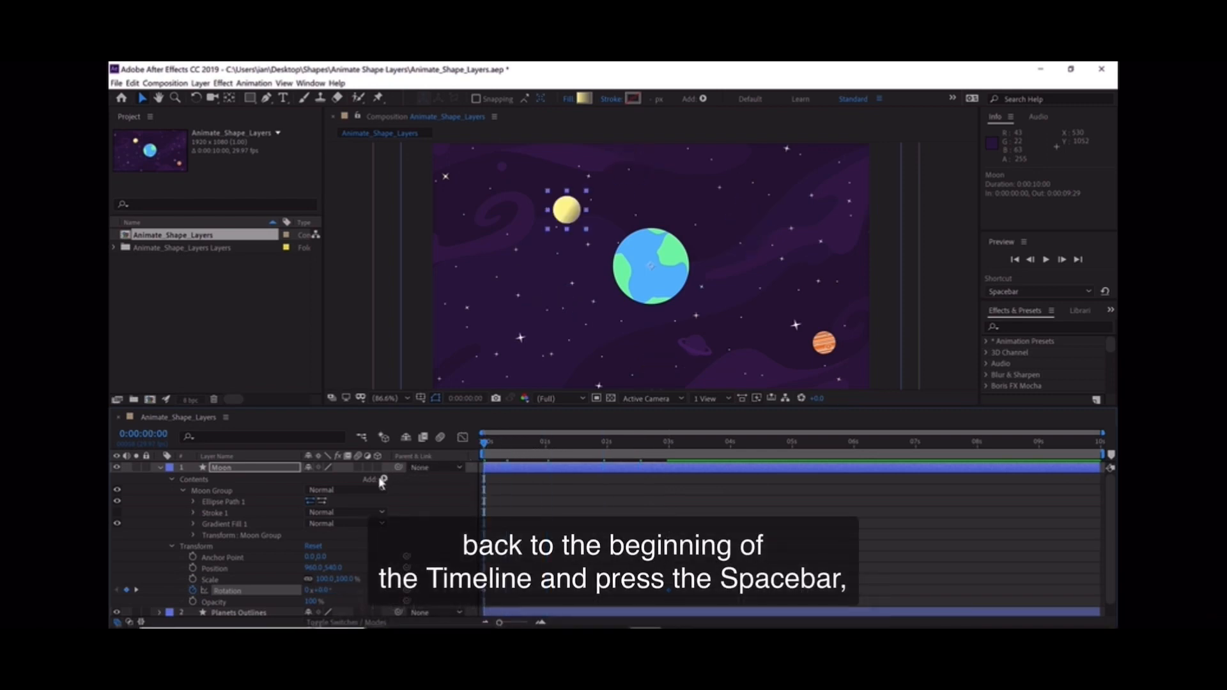
{"action": "key", "text": "space"}
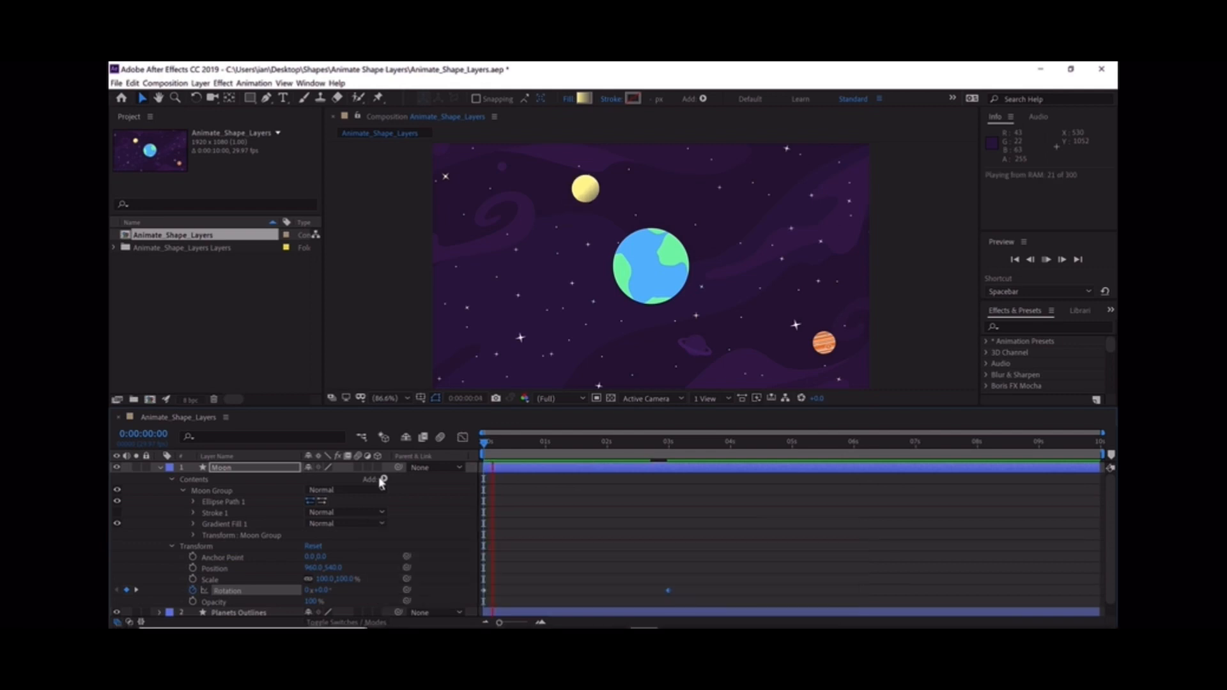